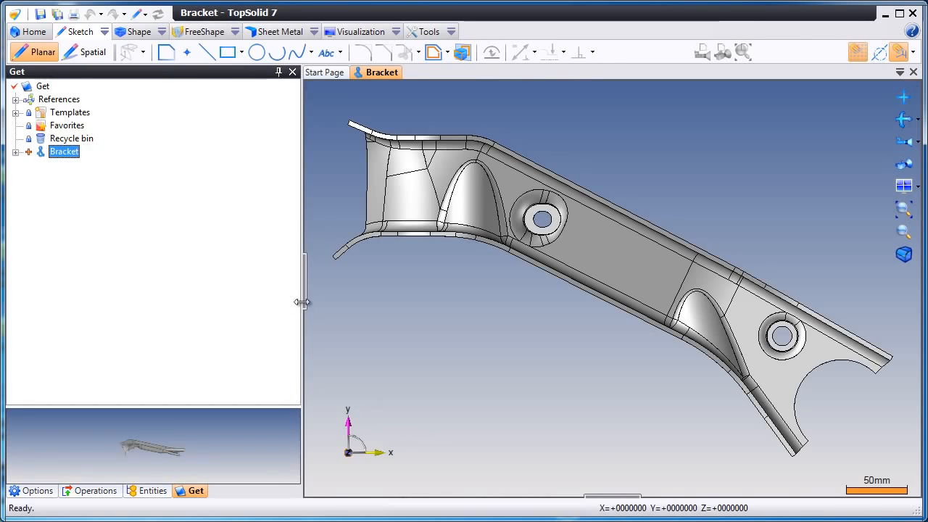
- Start the Heal operation on the bracket and check all of its shapes for invalid geometry
click(303, 302)
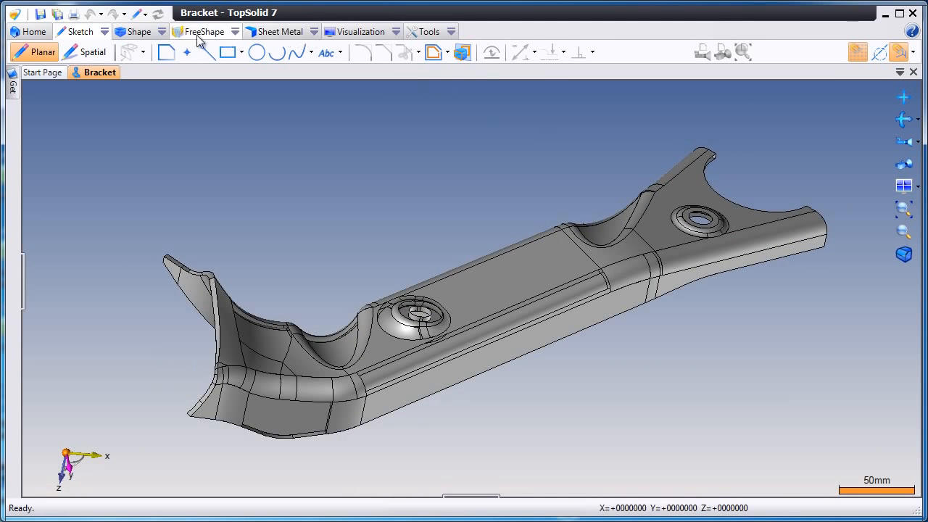
click(135, 32)
click(608, 52)
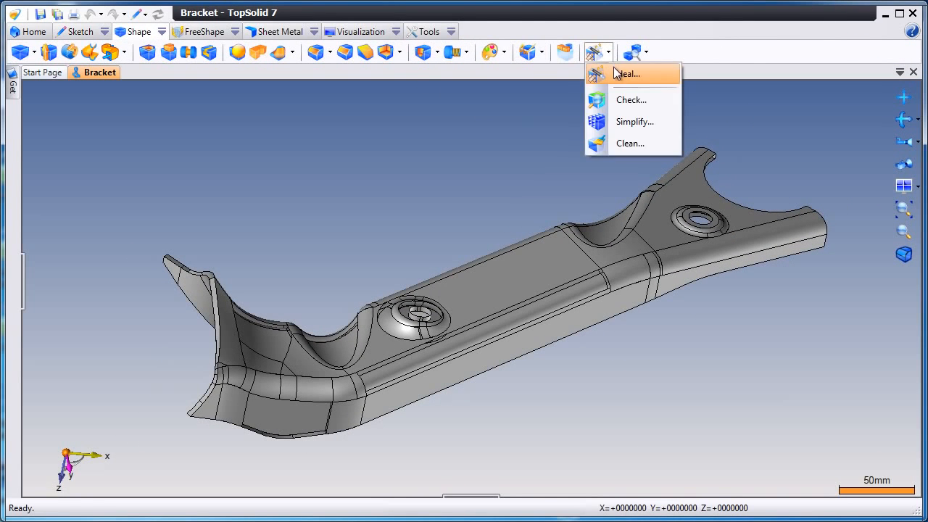
click(613, 69)
click(35, 216)
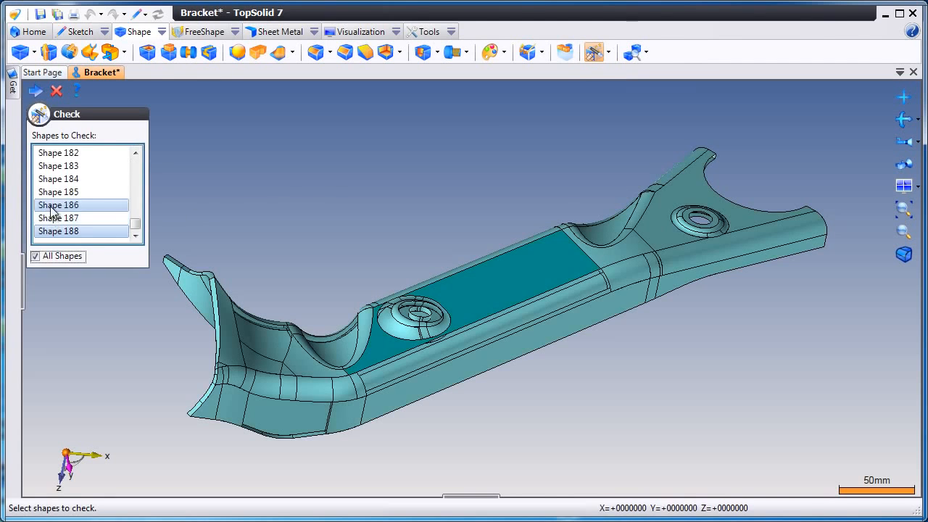
click(36, 91)
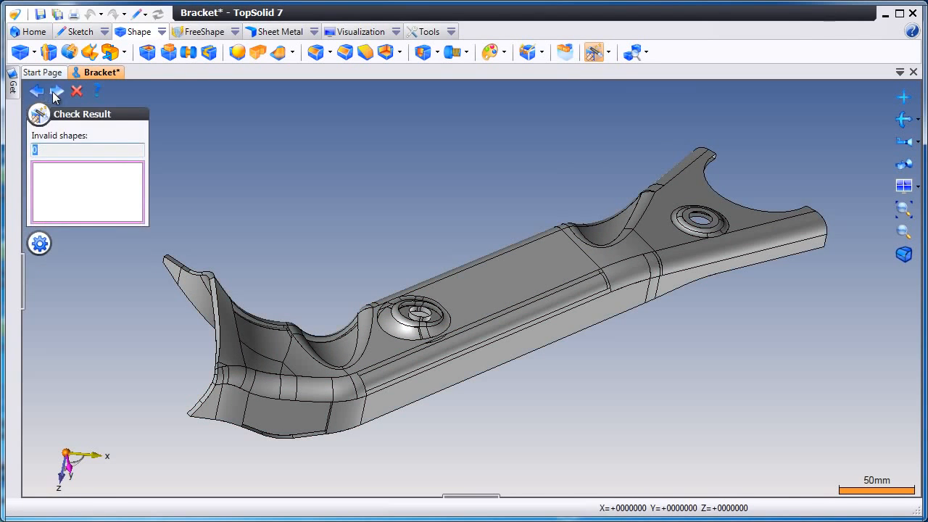
- Sew all the bracket's shapes with a 0.01 mm tolerance and inspect the open boundaries around the slotted boss
click(55, 93)
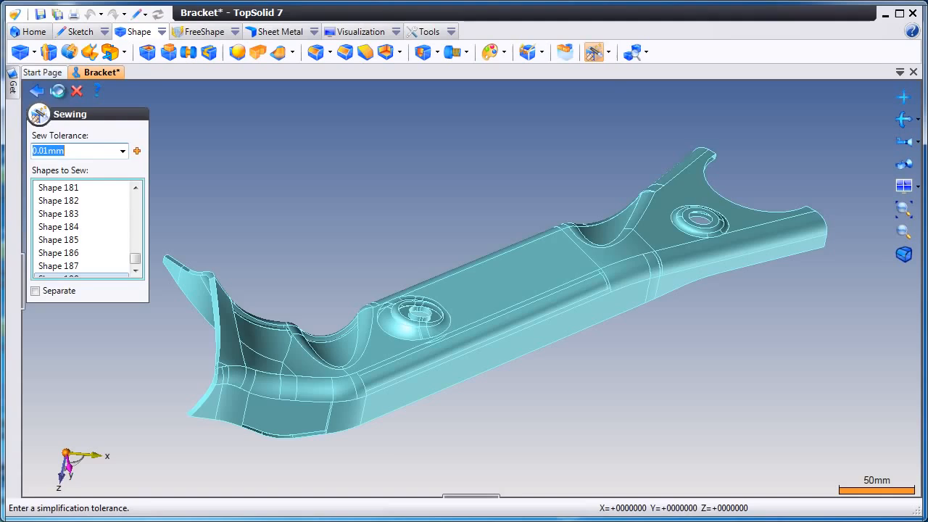
click(58, 92)
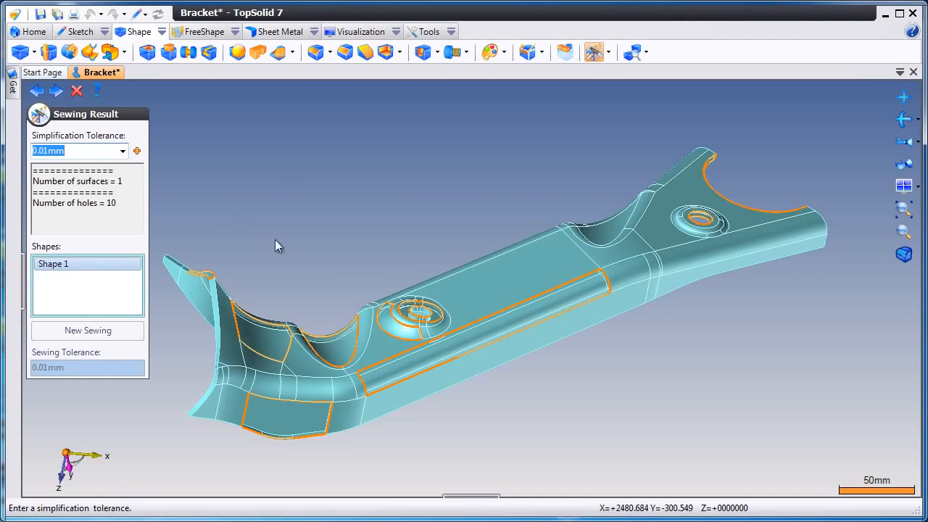
scroll(292, 250, up, 5)
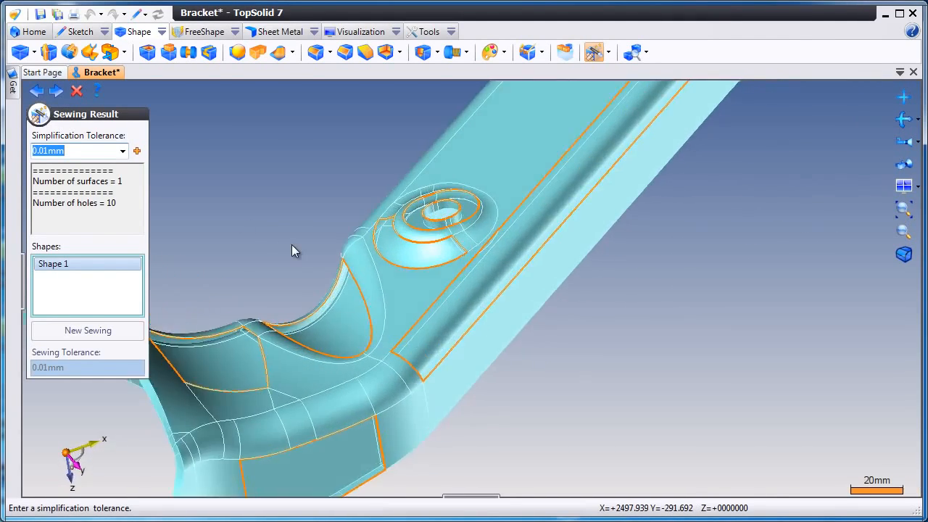
scroll(293, 250, up, 5)
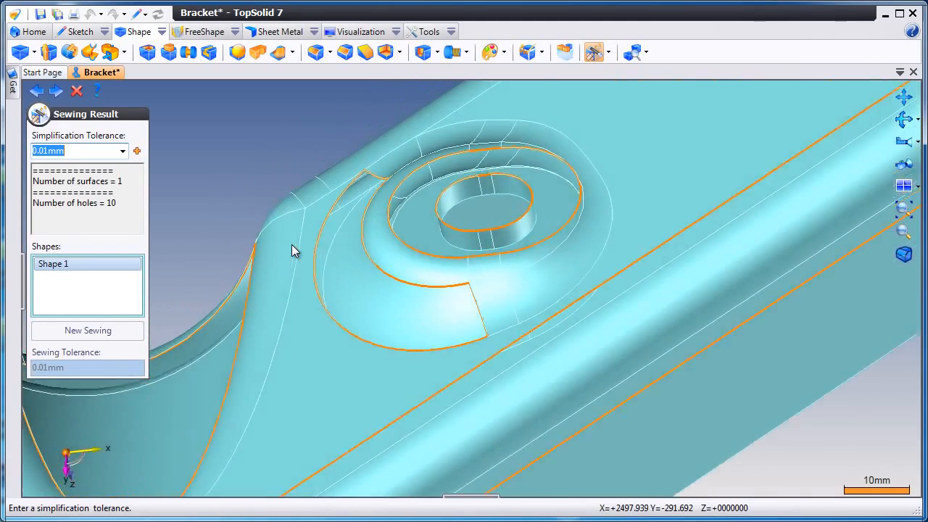
middle_drag(291, 250, 257, 255)
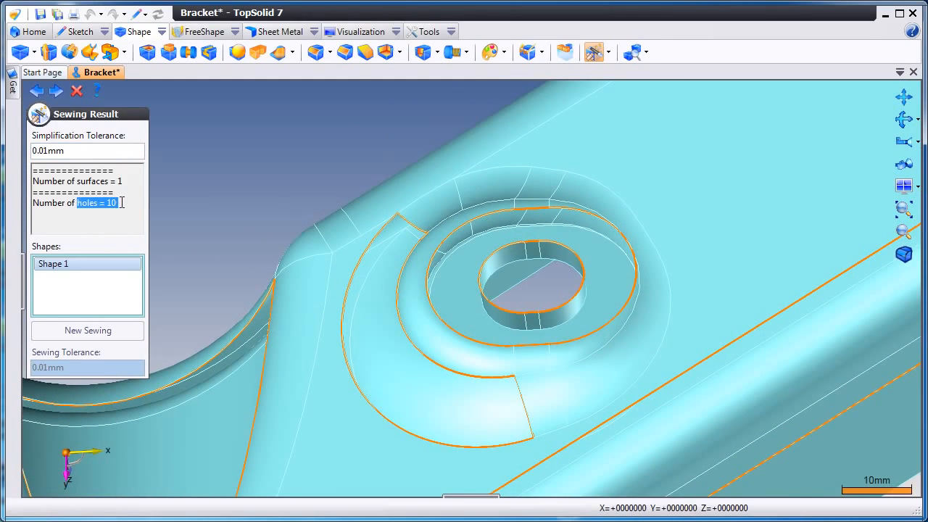
- Simplify the sewn shape with a 0.01 mm tolerance, check its faces and complete the healing
click(56, 90)
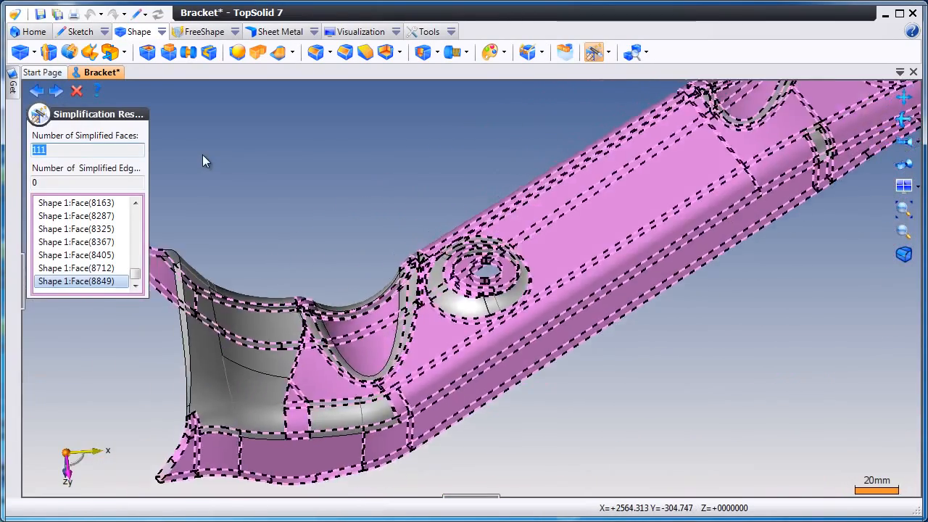
click(56, 91)
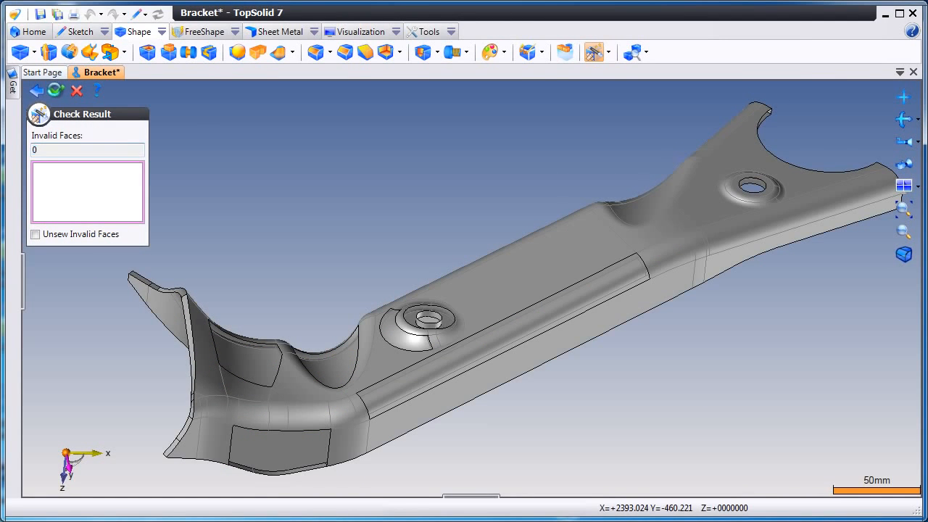
click(55, 90)
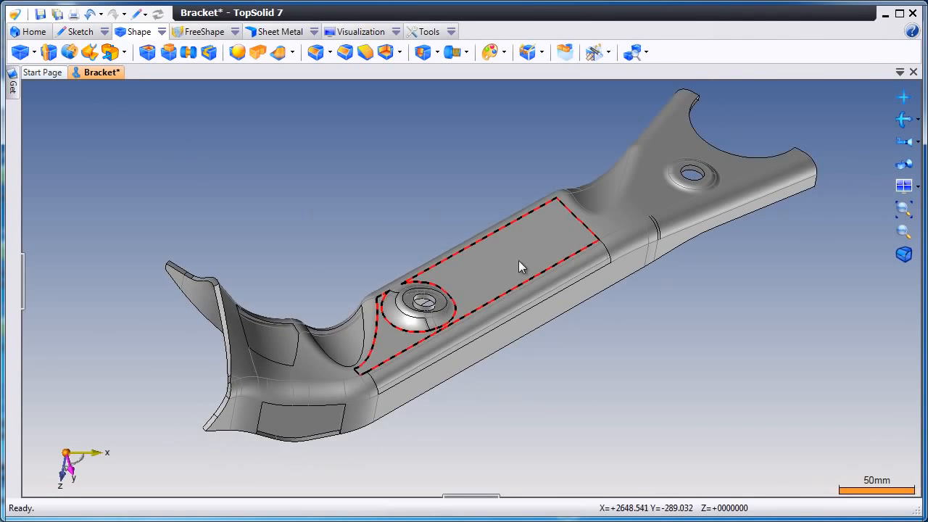
- Set the sewn bracket shape's color attribute to yellow
right_click(502, 220)
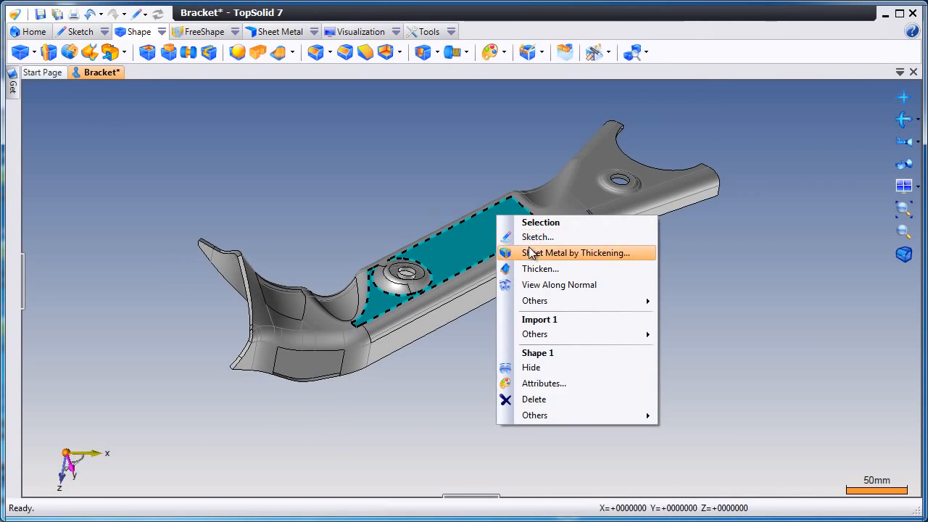
click(584, 383)
click(97, 161)
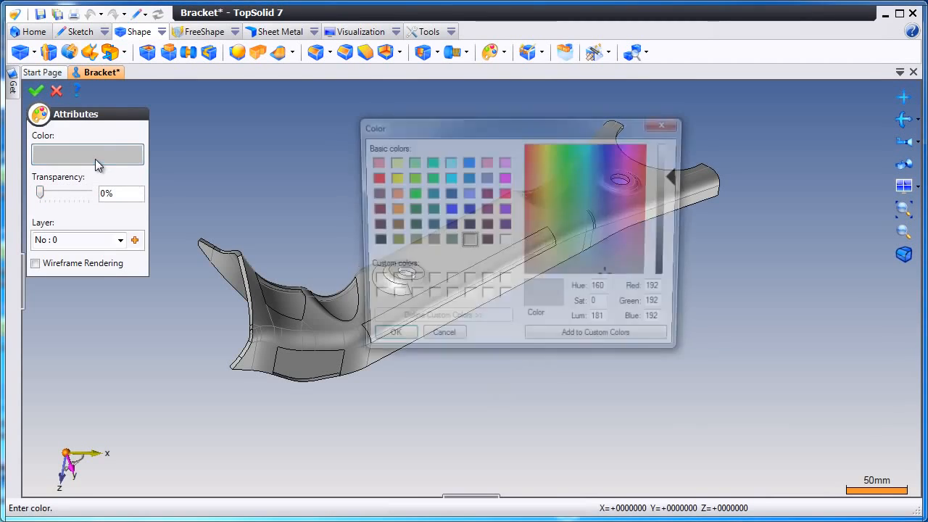
click(391, 177)
click(387, 341)
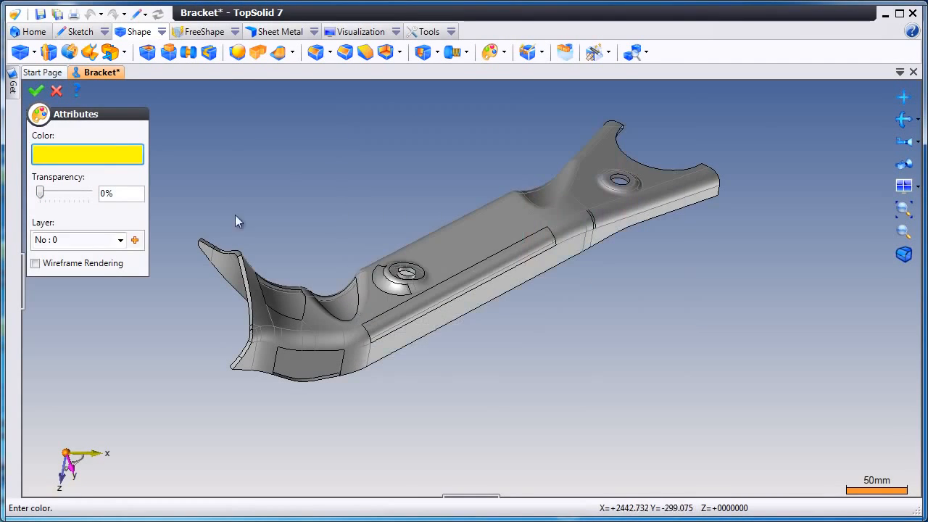
click(36, 90)
- Fill the crescent-shaped opening on the flank of the slotted boss, using the Fill method with Smooth enabled
scroll(319, 230, up, 5)
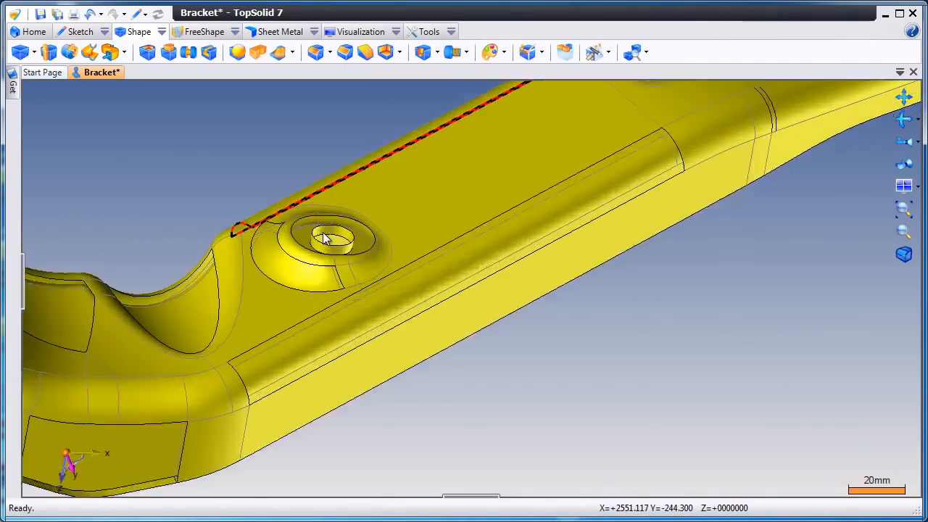
scroll(325, 238, up, 5)
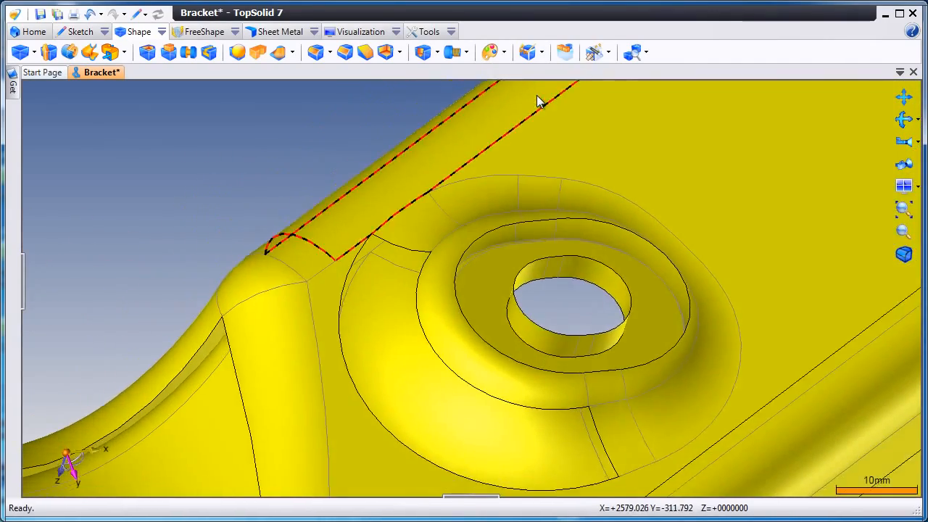
middle_drag(537, 96, 542, 80)
click(543, 52)
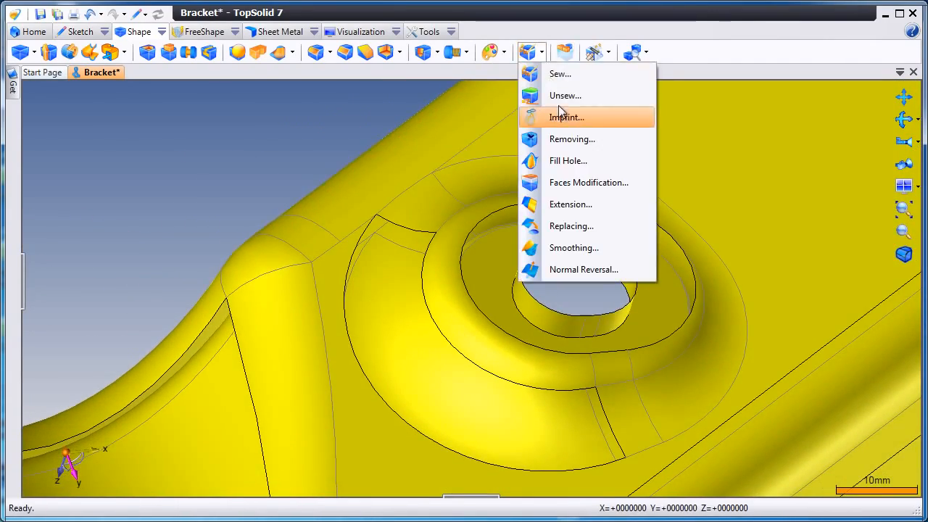
click(560, 158)
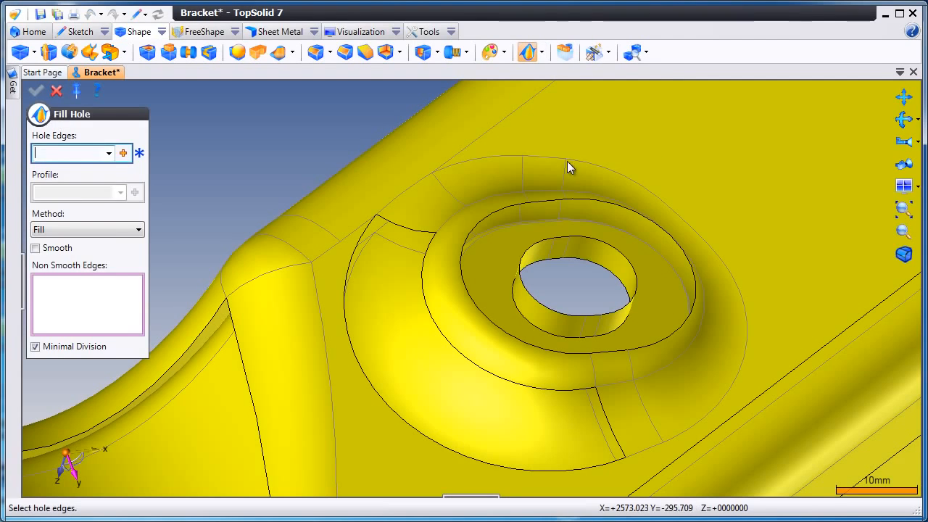
click(353, 257)
middle_drag(216, 221, 225, 228)
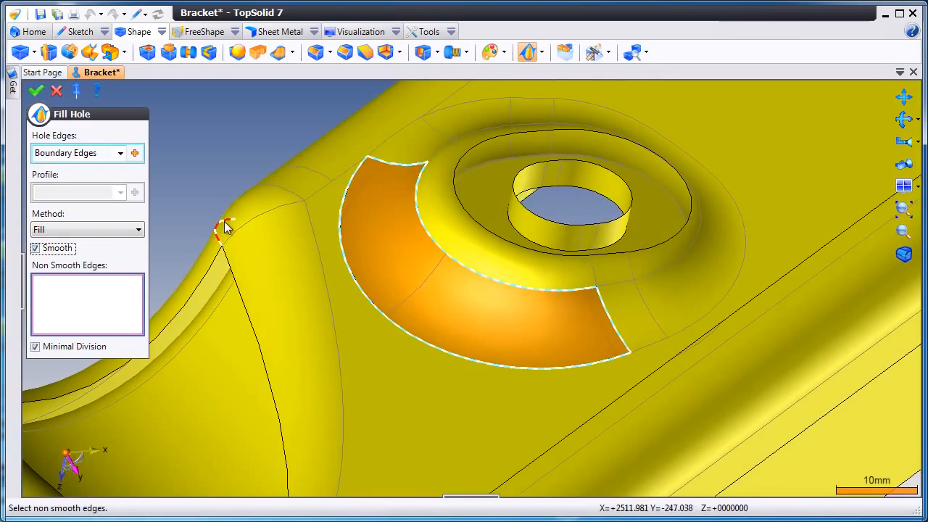
click(36, 91)
- Fill the long opening along the bracket's rounded front bend, using the Fill method with Smooth enabled
middle_drag(348, 239, 416, 265)
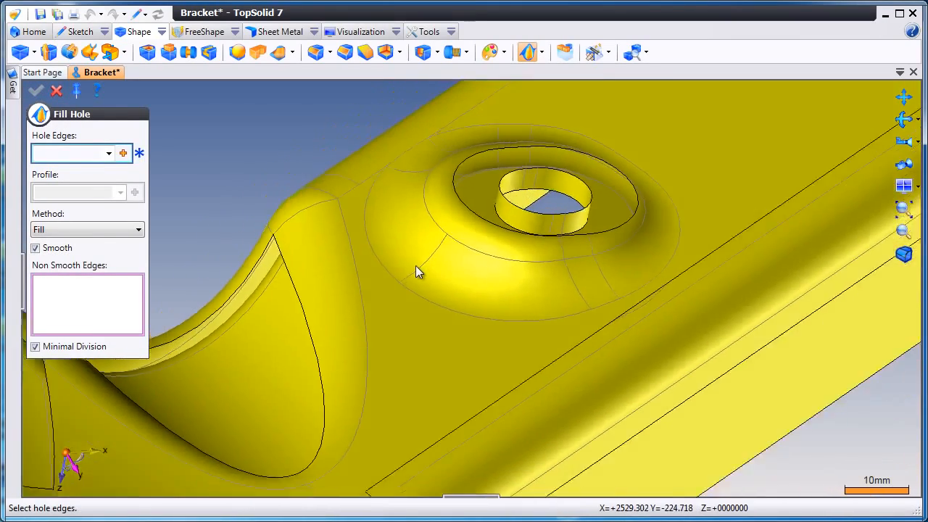
scroll(410, 279, down, 2)
click(387, 305)
middle_drag(387, 308, 244, 214)
scroll(366, 286, down, 3)
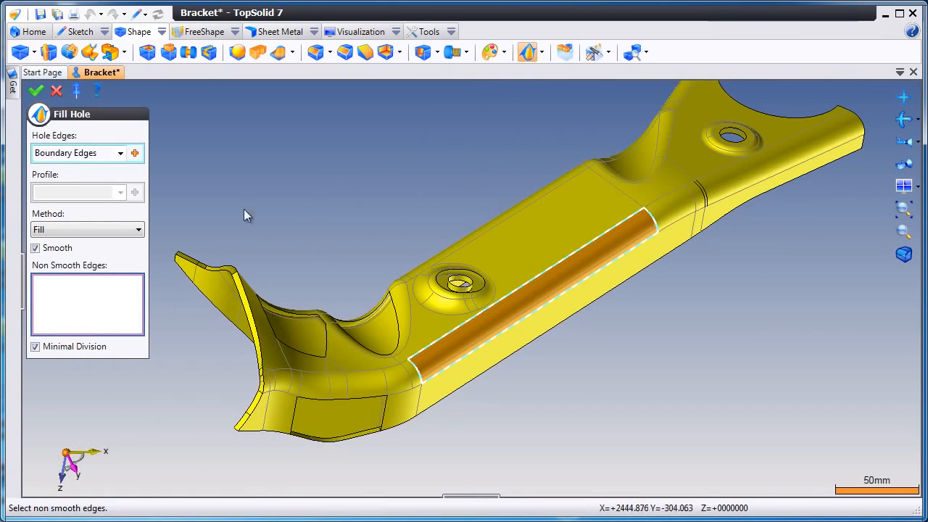
click(37, 91)
- Fill the four-sided opening in the side wall at the curved end with Smooth disabled, and finish Fill Hole
scroll(337, 461, up, 3)
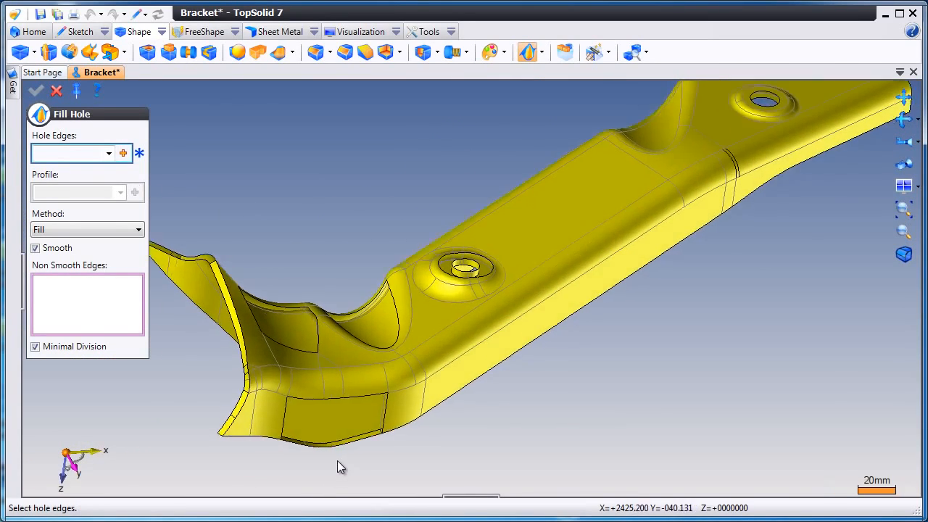
scroll(338, 460, up, 3)
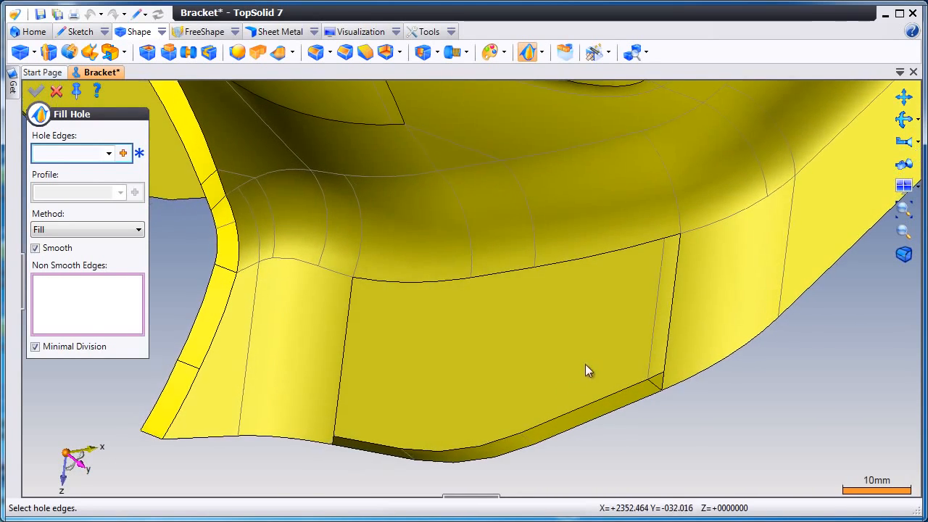
click(671, 331)
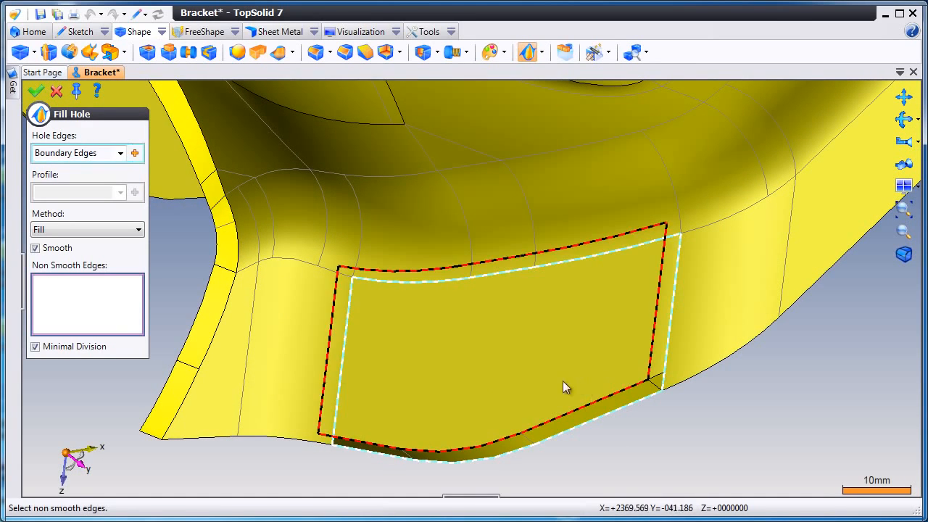
click(36, 248)
middle_drag(212, 342, 212, 343)
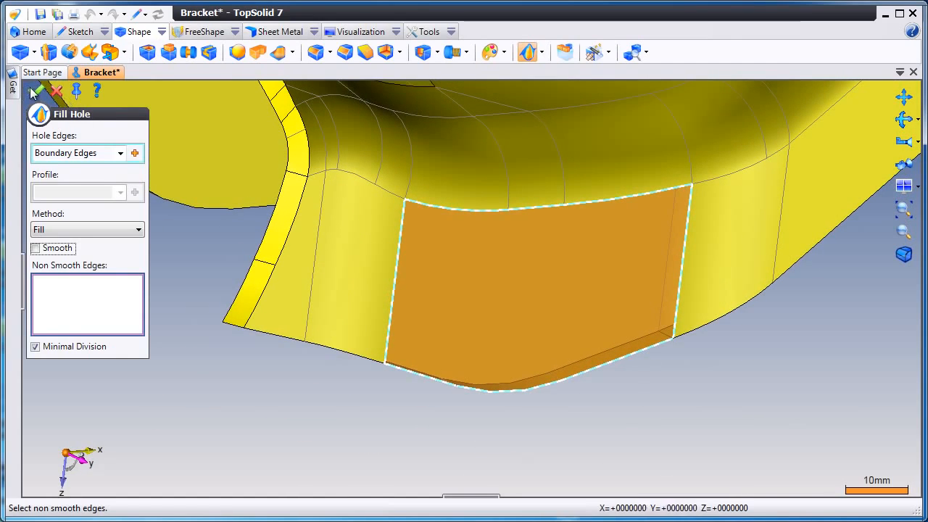
click(34, 92)
click(56, 98)
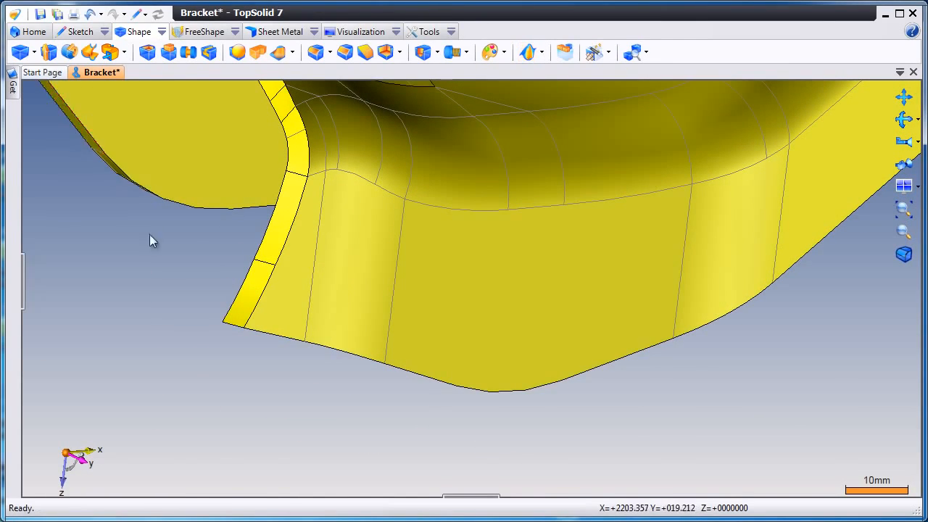
- Create a lofted surface between the slotted boss's outer rim and the slot's upper edge, aligning the profiles' start points and directions
scroll(156, 245, down, 5)
scroll(157, 244, up, 8)
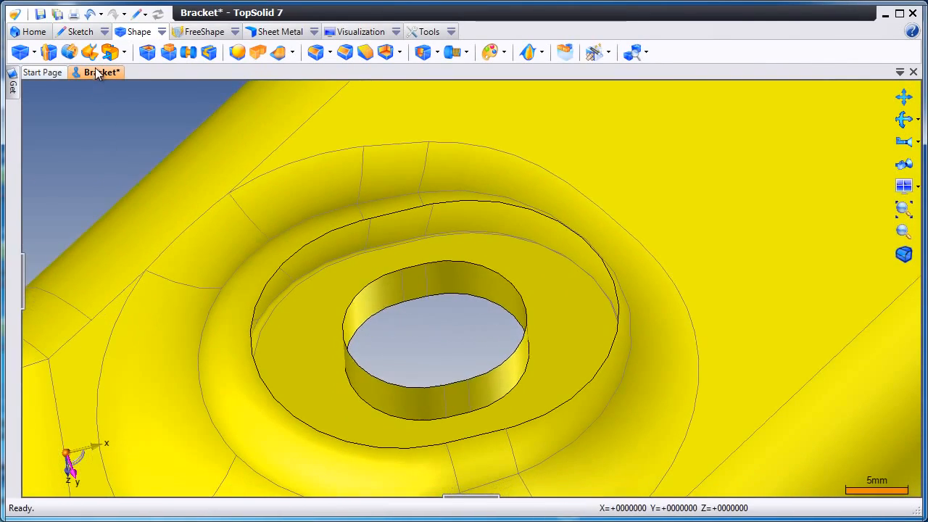
click(124, 55)
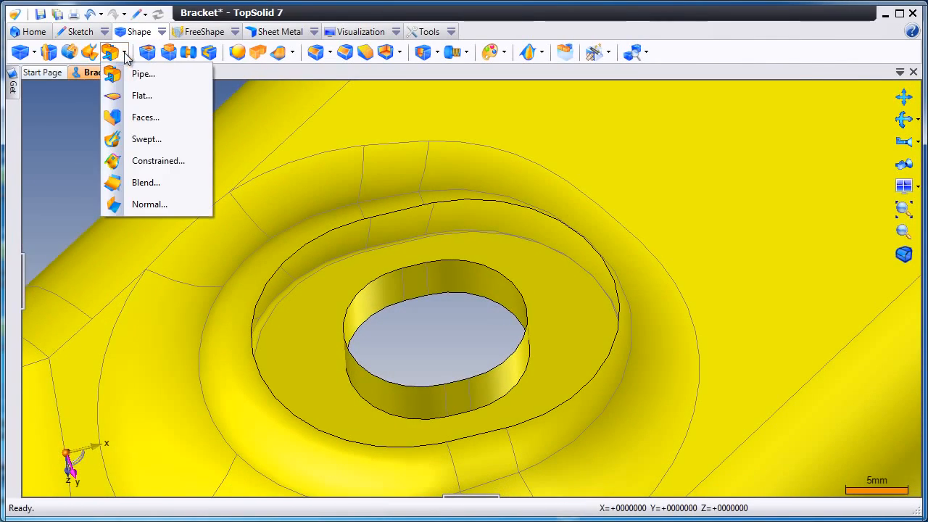
click(89, 54)
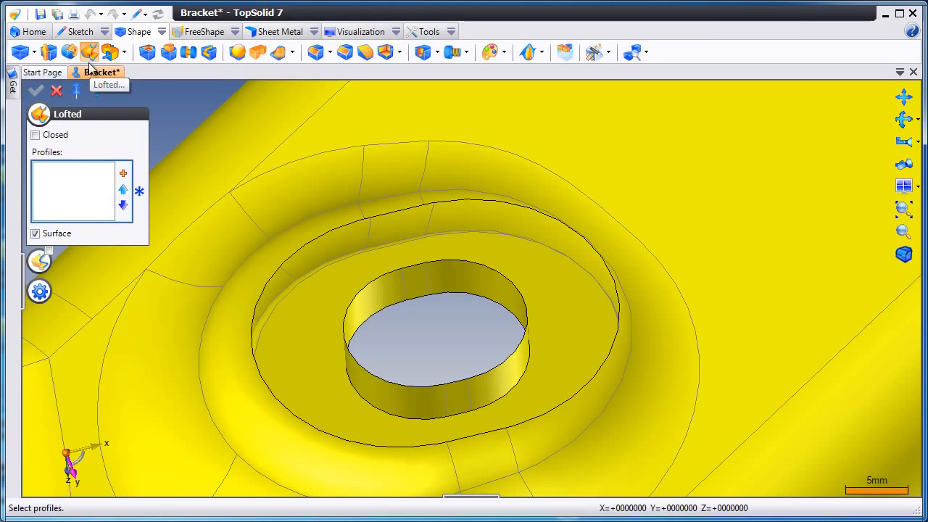
click(464, 436)
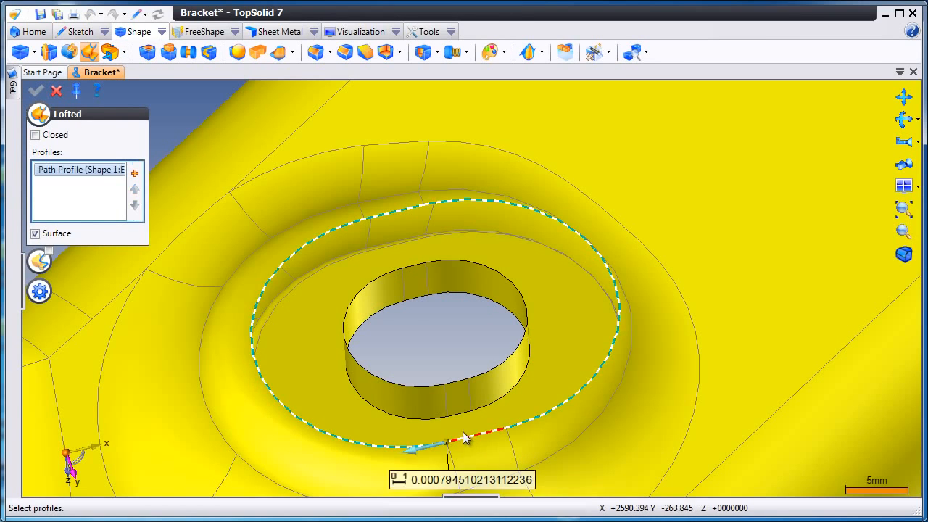
click(456, 383)
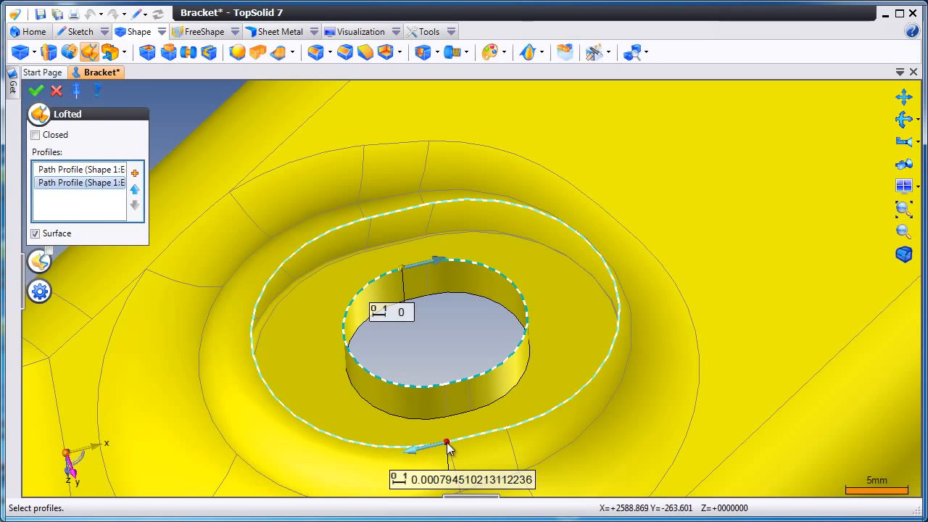
drag(448, 450, 283, 392)
drag(293, 263, 336, 243)
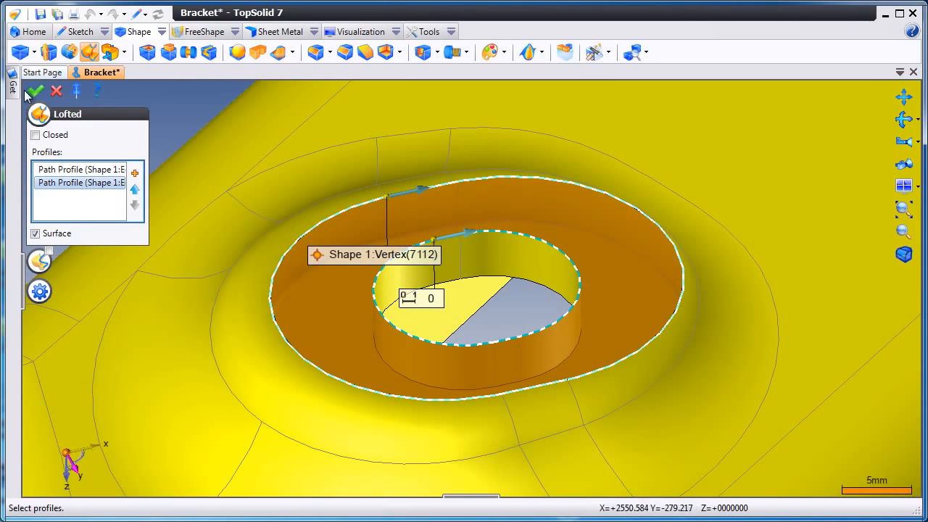
click(34, 92)
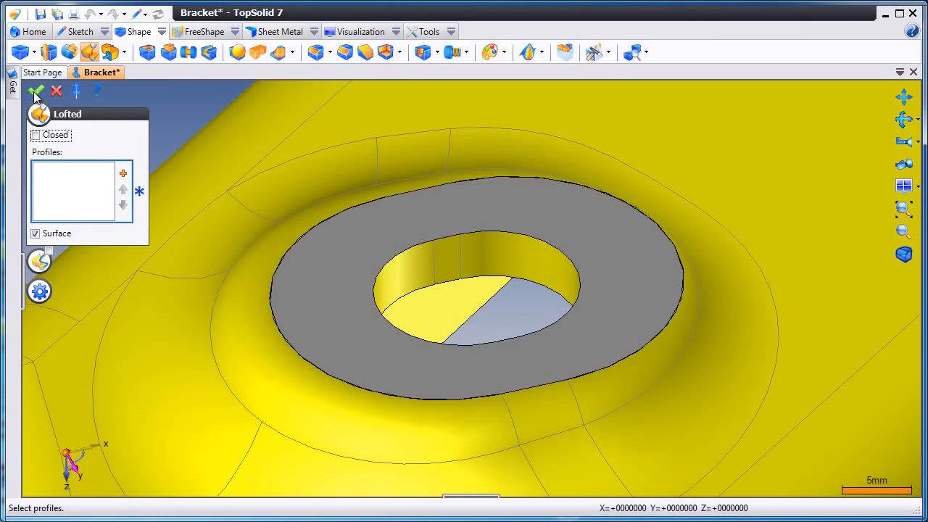
click(56, 92)
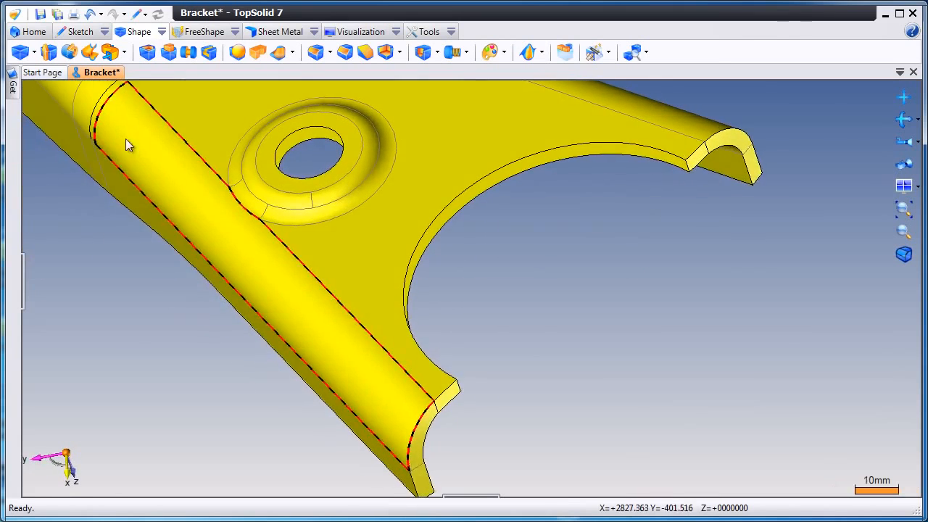
- Loft the two halves of the round hole's wall as surfaces between its upper and lower edges
click(93, 57)
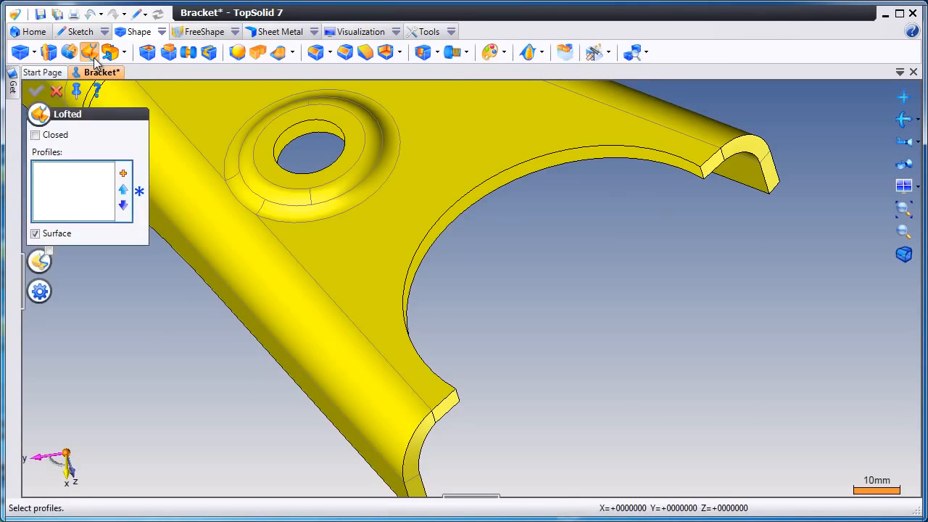
click(328, 129)
click(324, 136)
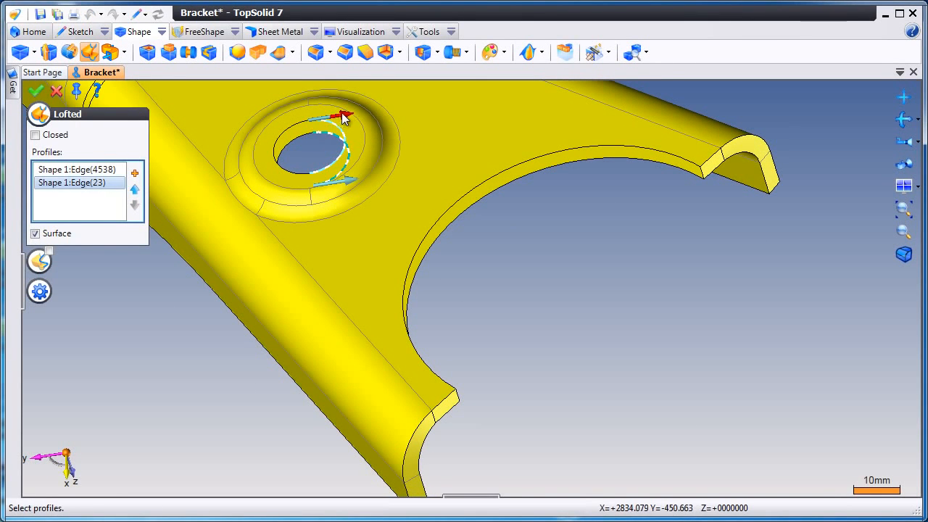
right_click(303, 145)
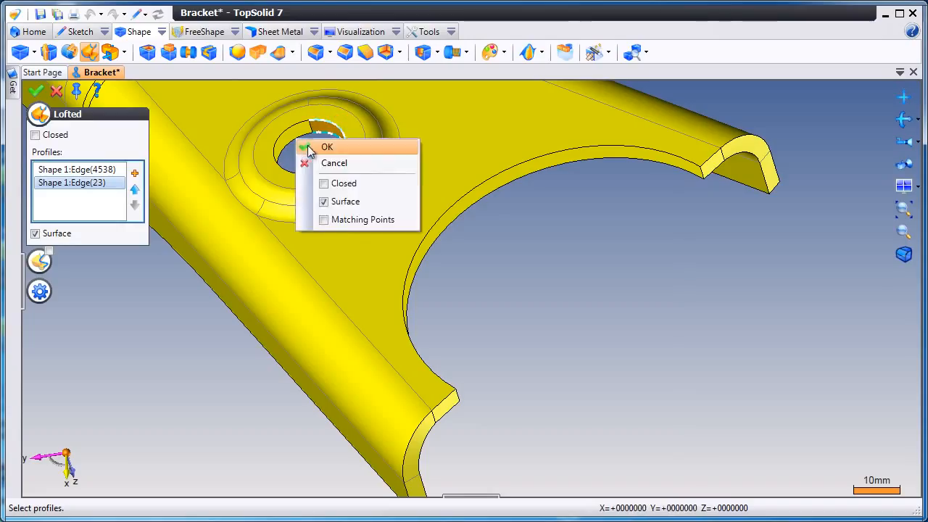
click(309, 147)
click(299, 158)
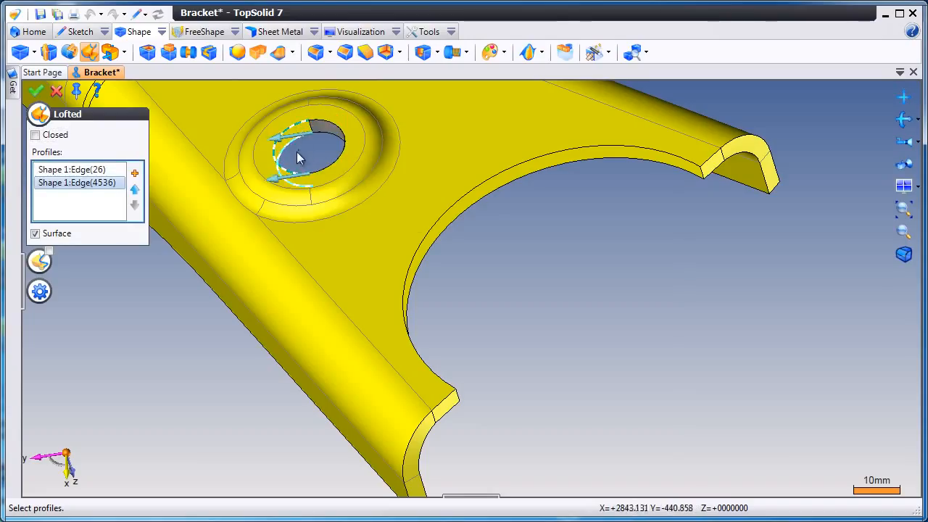
right_click(314, 144)
click(321, 150)
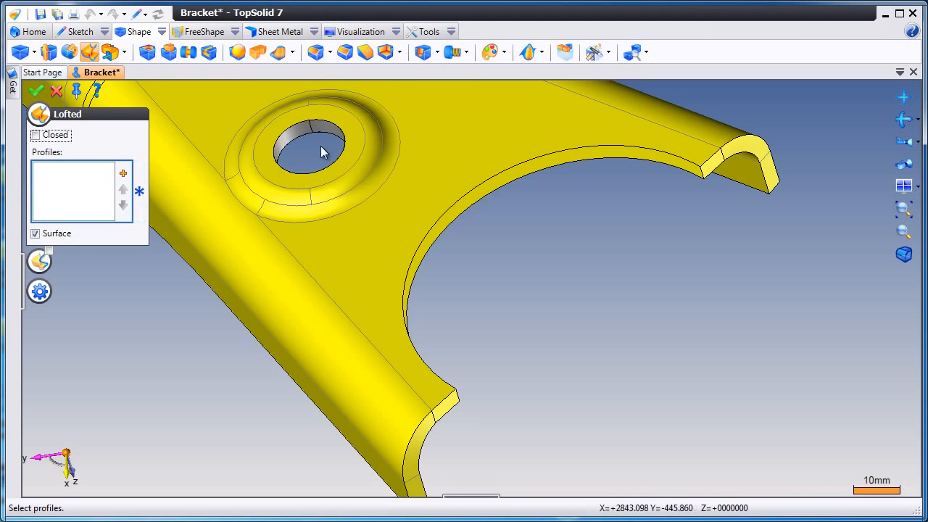
- Loft a surface between the upper and lower edges of the large arc cutout, matching the profile directions, and finish Lofted
click(452, 209)
click(457, 215)
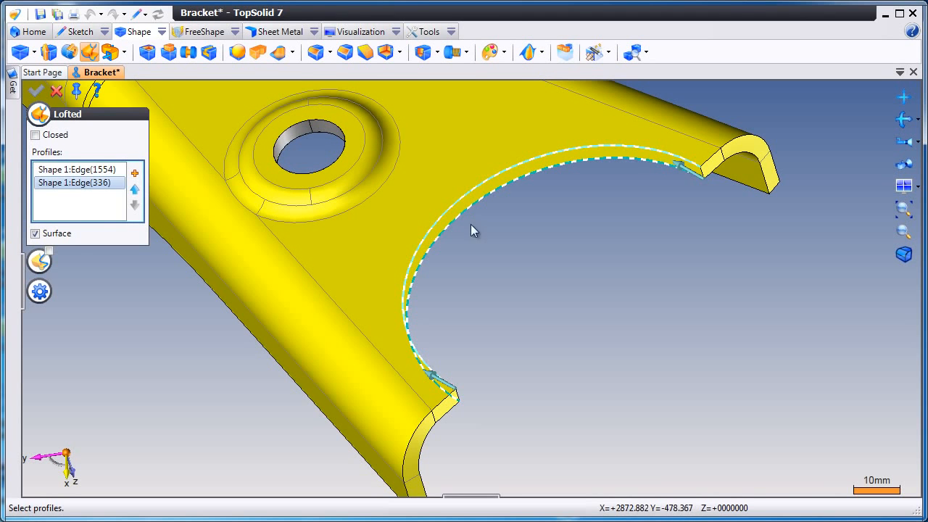
click(681, 166)
right_click(591, 217)
click(596, 224)
middle_drag(595, 225, 506, 212)
click(55, 93)
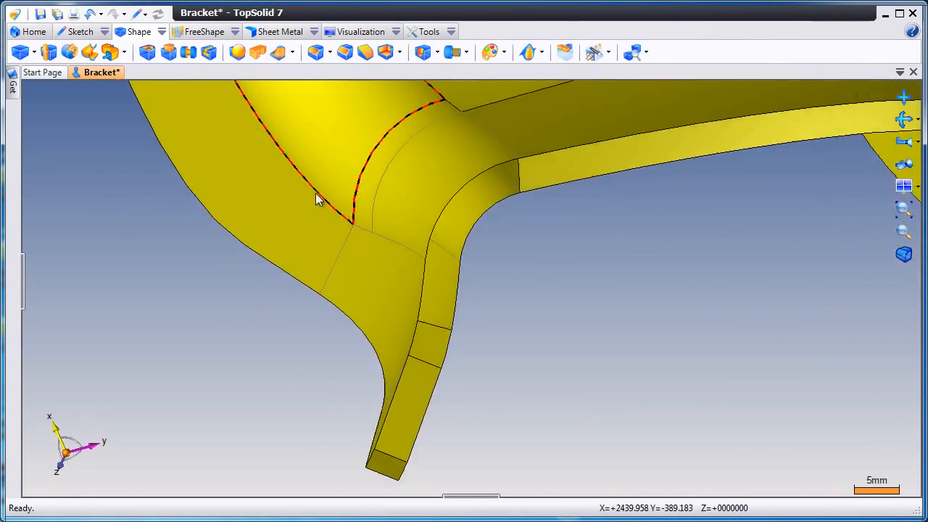
- Close the curved end opening with a Constrained surface through the surrounding boundary edges, without Automatic Tangent
click(124, 53)
click(154, 161)
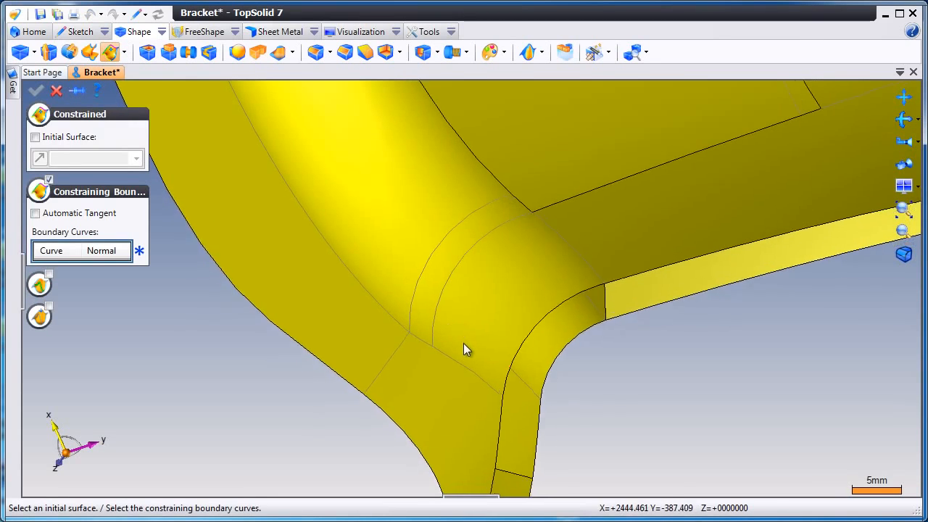
click(510, 318)
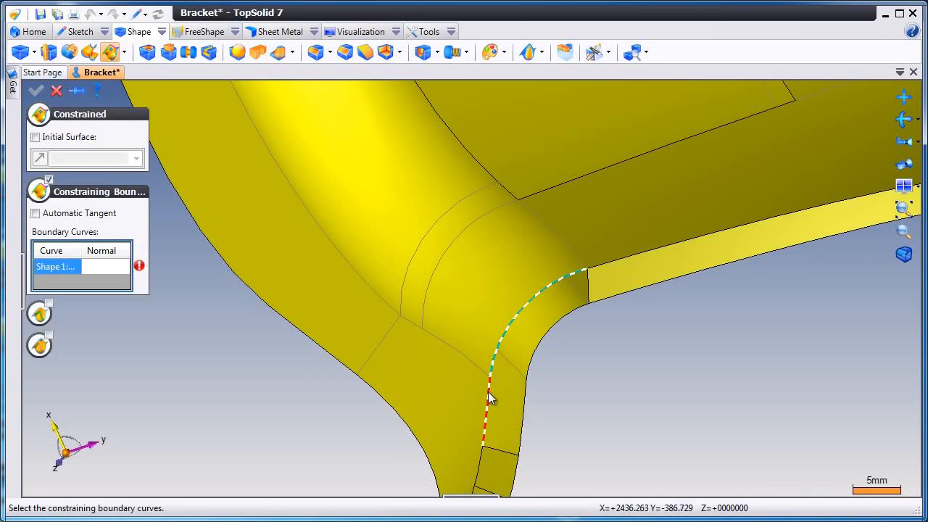
click(489, 392)
click(506, 446)
click(507, 448)
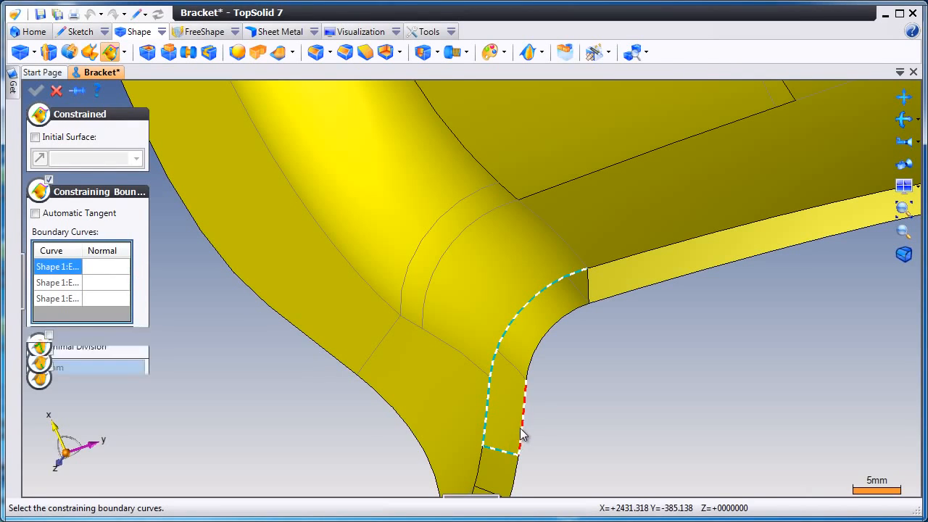
click(534, 347)
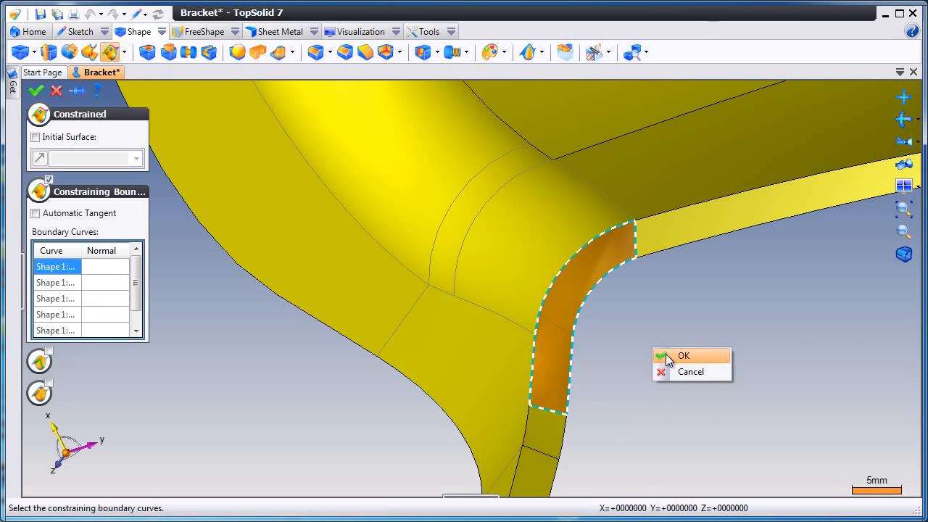
click(667, 357)
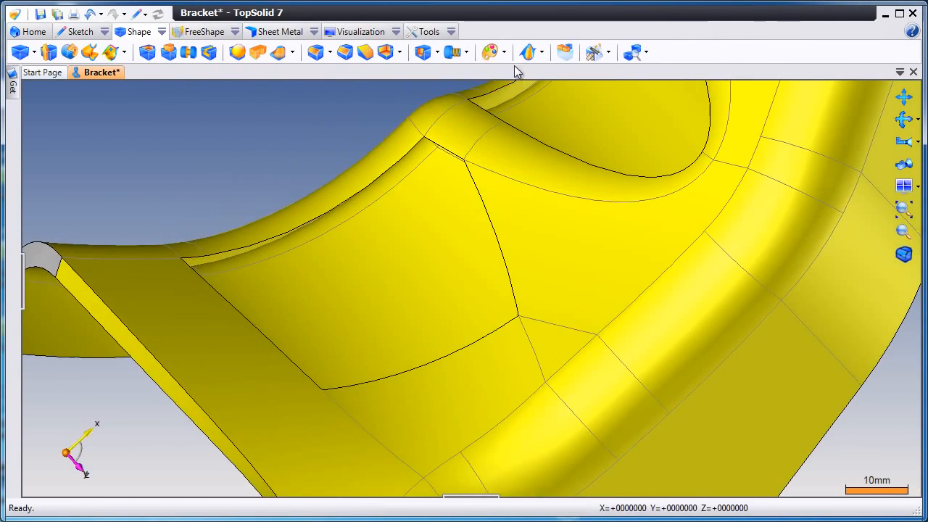
- Try to fill the four-sided recess opening near the curved end, using the Fill method with Smooth enabled
click(528, 52)
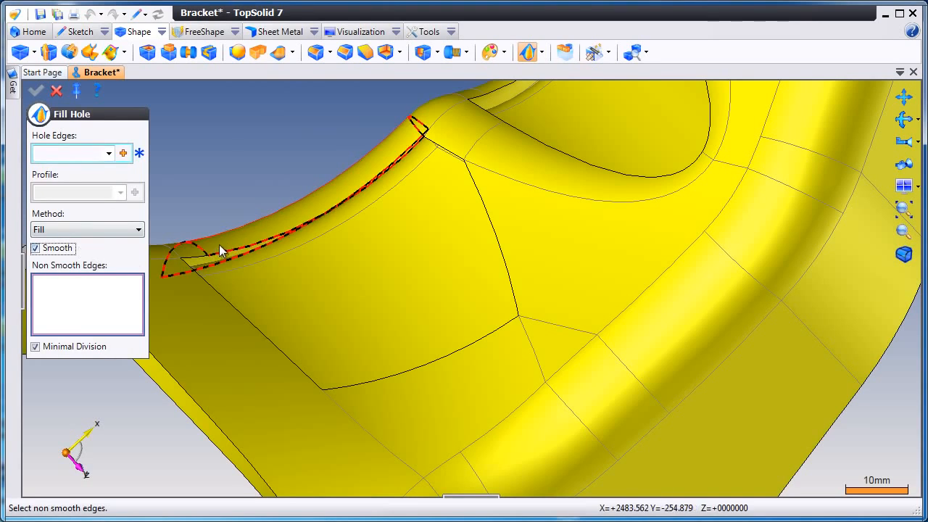
click(80, 152)
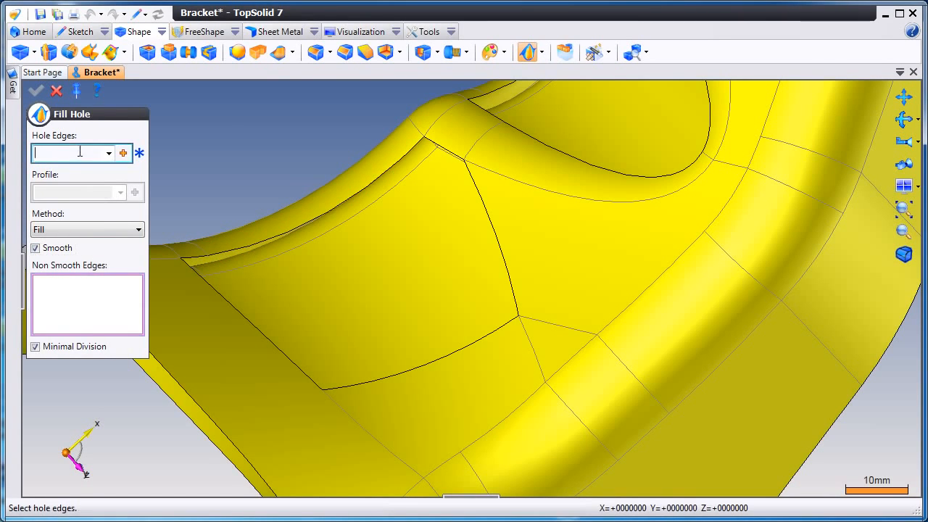
click(227, 255)
right_click(229, 160)
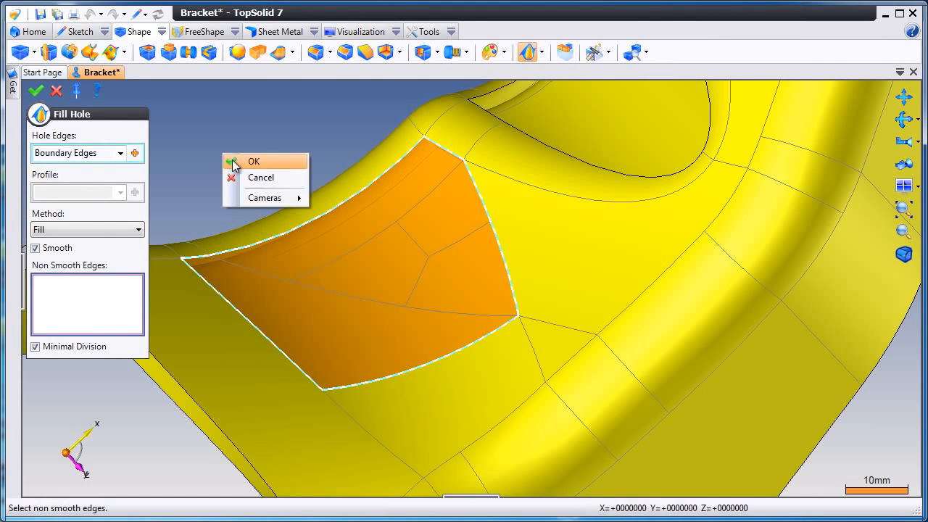
click(232, 160)
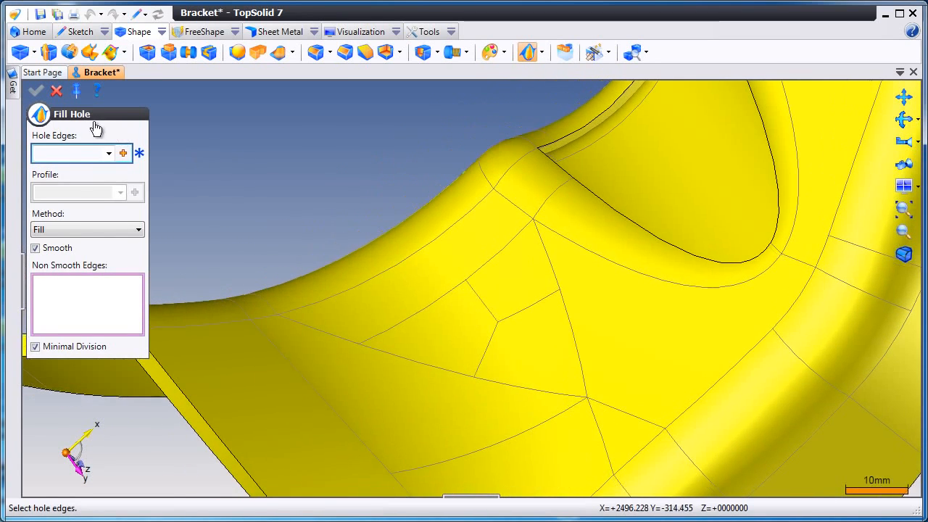
click(55, 91)
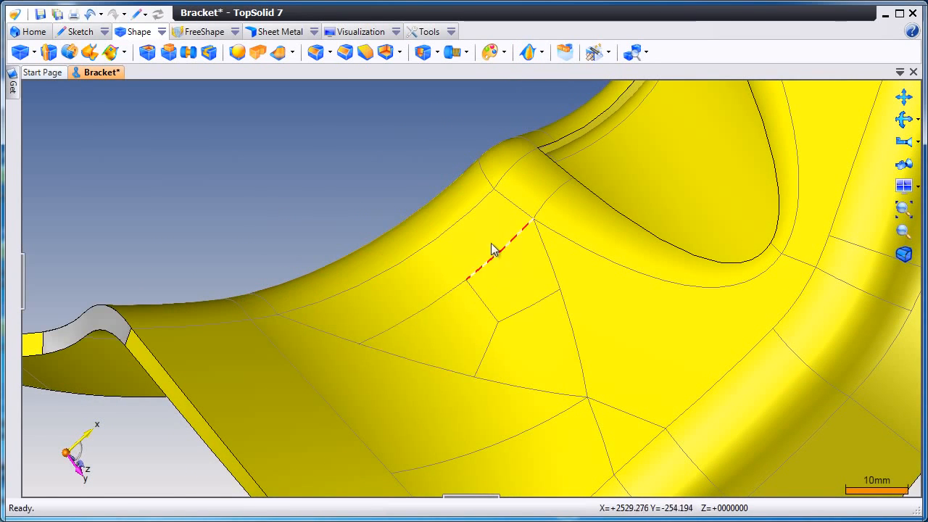
click(94, 18)
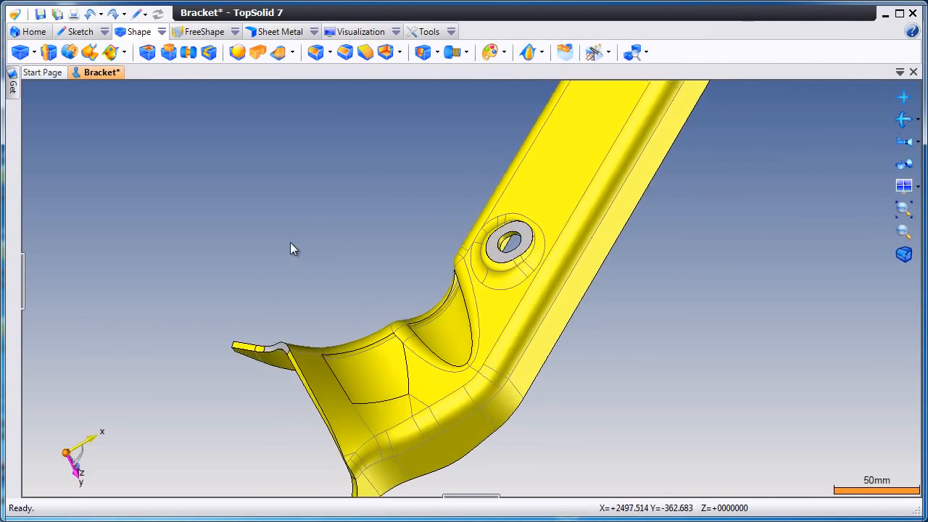
- Sew the boss rim surface, curved end surface, arc cutout wall and both round hole walls to the bracket with 0.01 mm tolerance
click(610, 52)
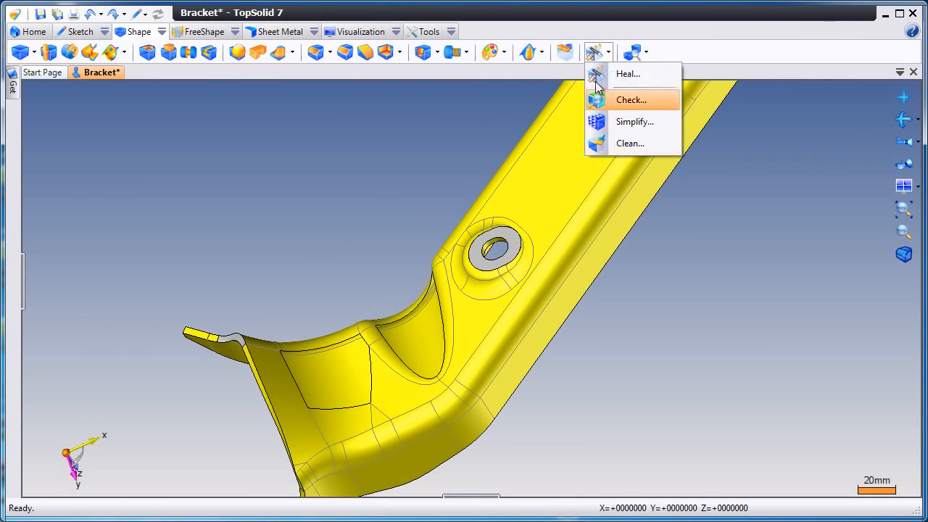
click(541, 52)
click(573, 77)
click(541, 145)
click(454, 214)
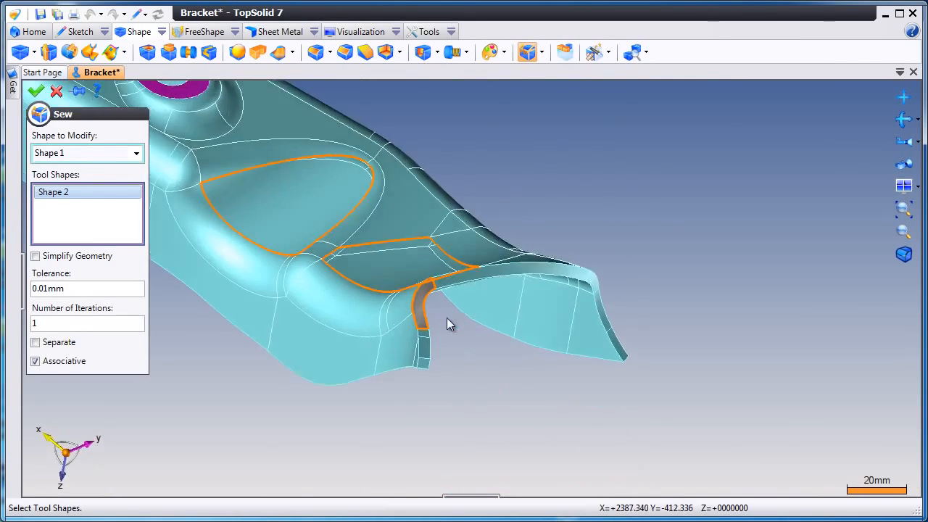
click(446, 339)
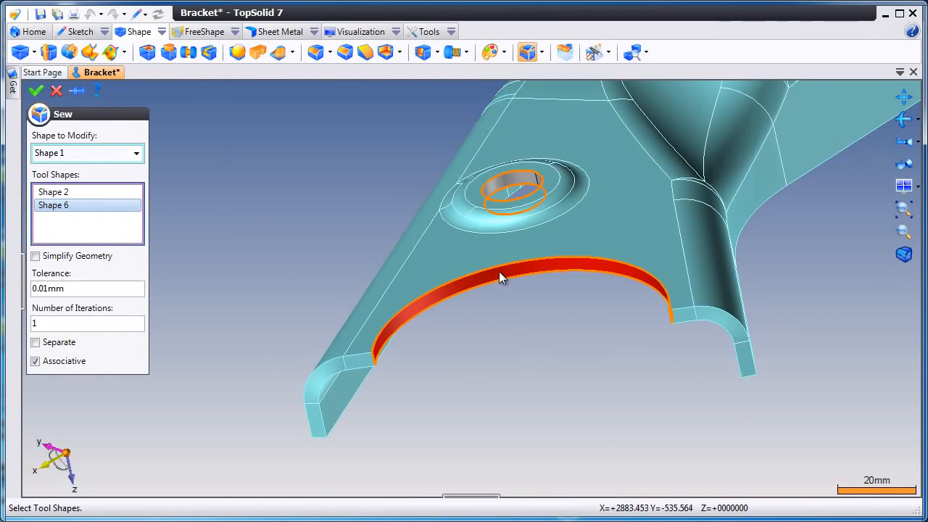
click(500, 271)
click(630, 256)
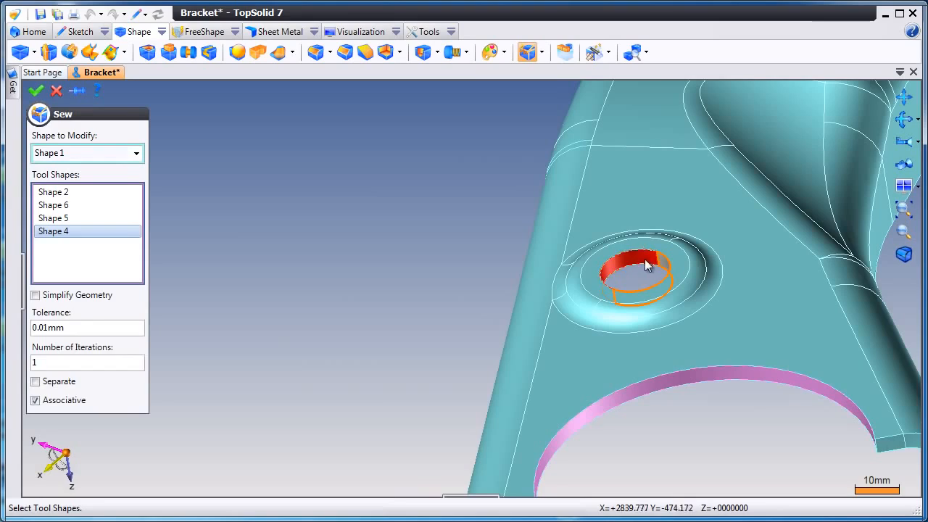
click(659, 259)
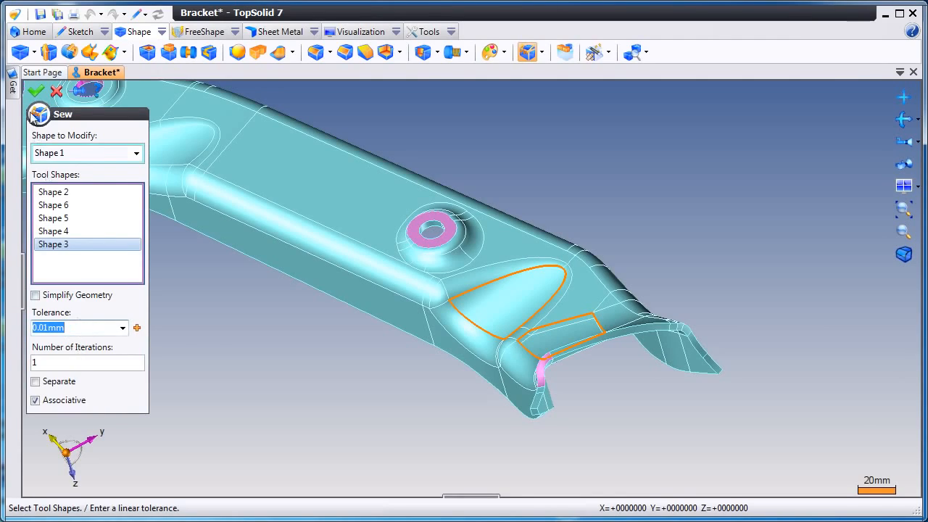
click(31, 87)
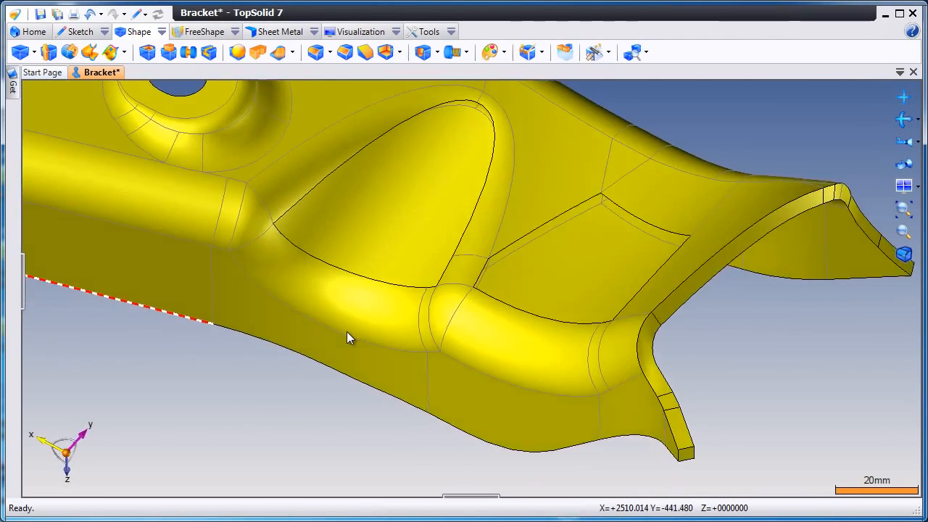
- Copy the trimmed face inside the triangular recess as a separate green surface using the Faces command
click(126, 52)
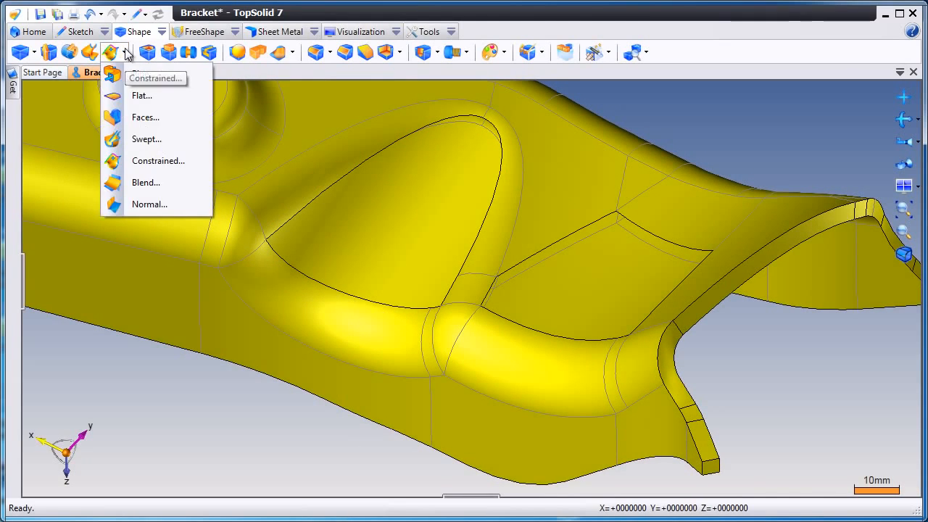
click(149, 117)
click(39, 314)
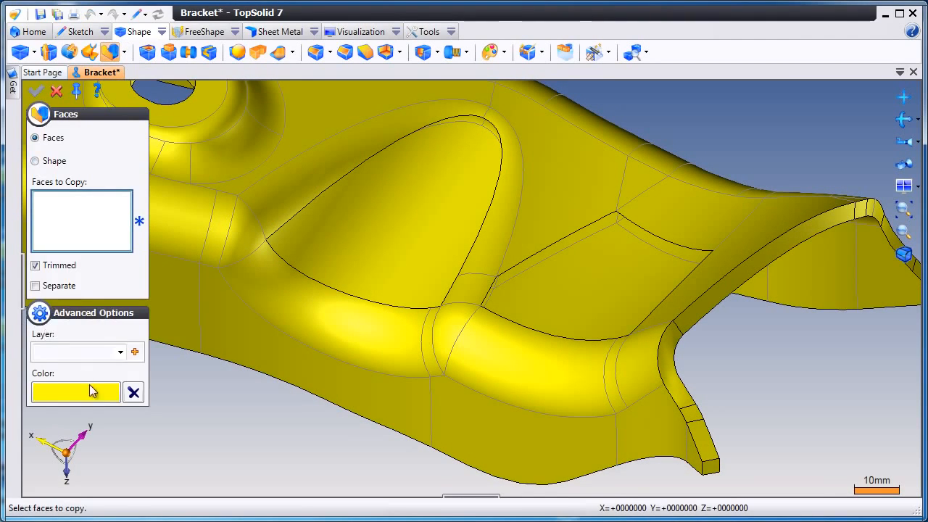
click(93, 390)
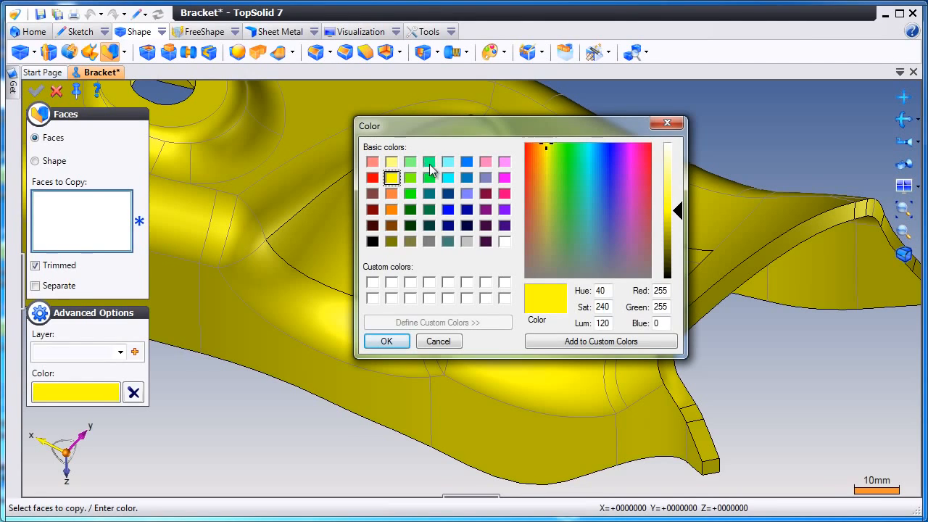
click(430, 163)
click(378, 343)
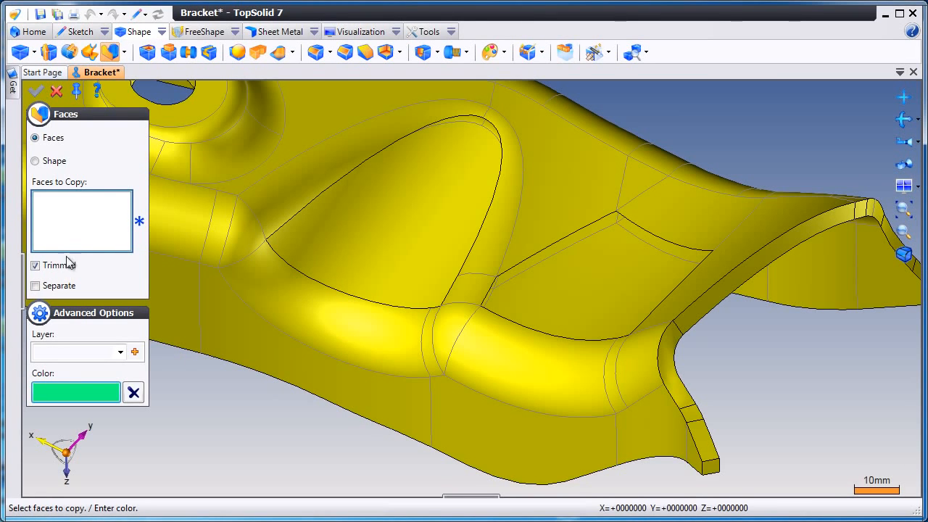
click(398, 222)
click(36, 91)
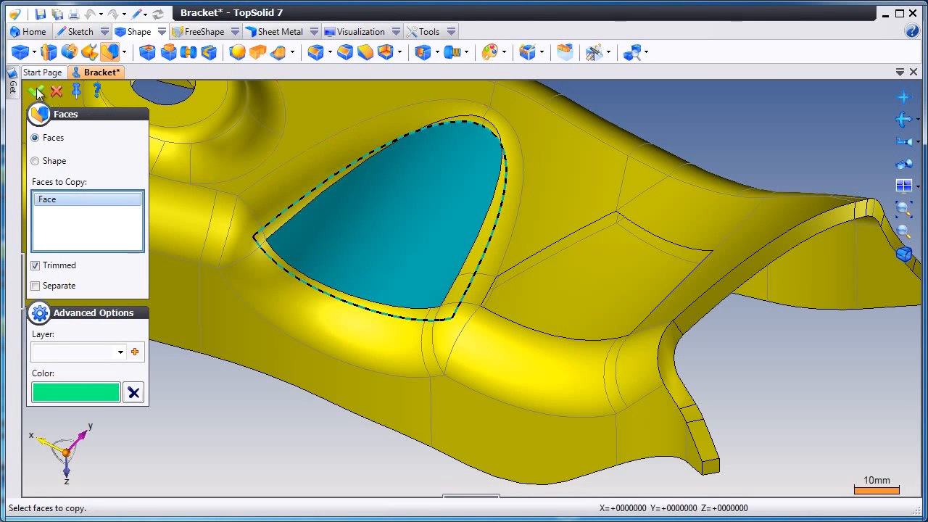
- Copy the trimmed face inside the four-sided recess as a green surface, and finish the Faces command
click(575, 316)
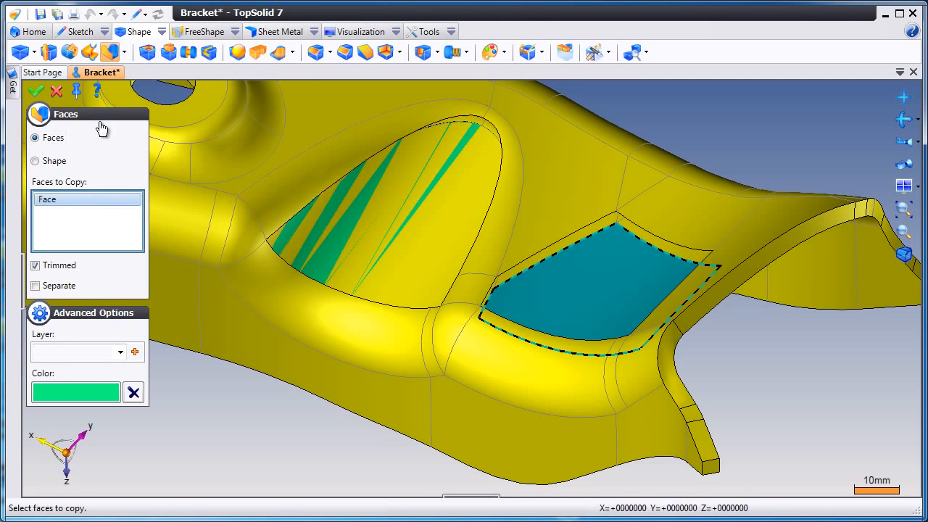
click(36, 90)
click(57, 91)
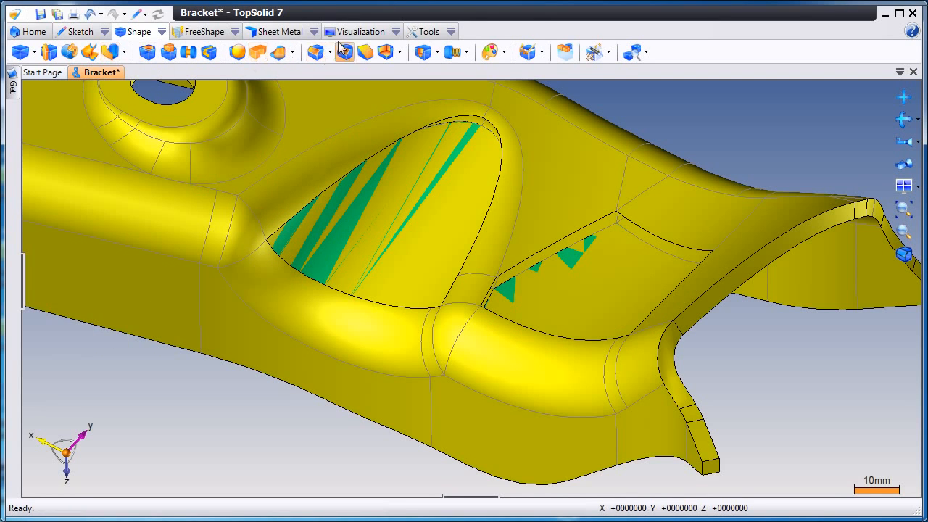
- Filter the bracket shape out with an entities filter to inspect the two copied green faces alone, and deactivate the filter
click(356, 34)
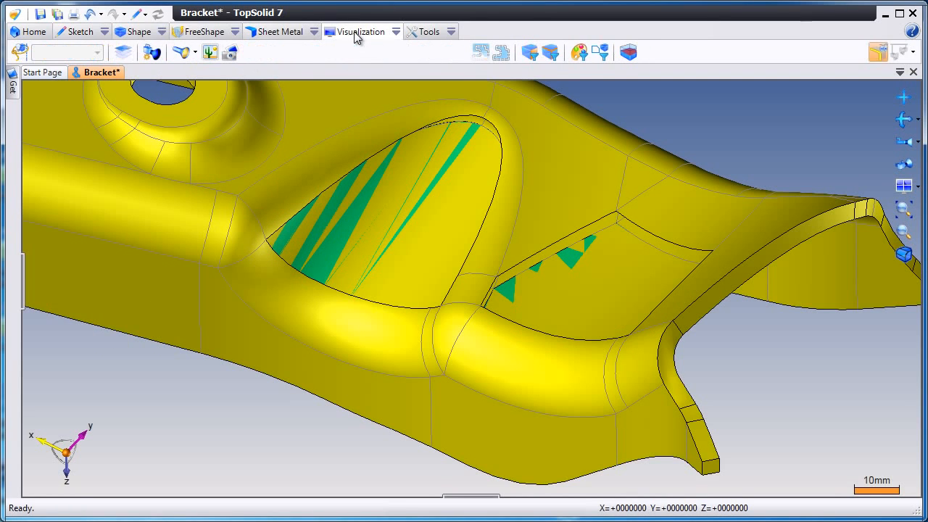
click(607, 57)
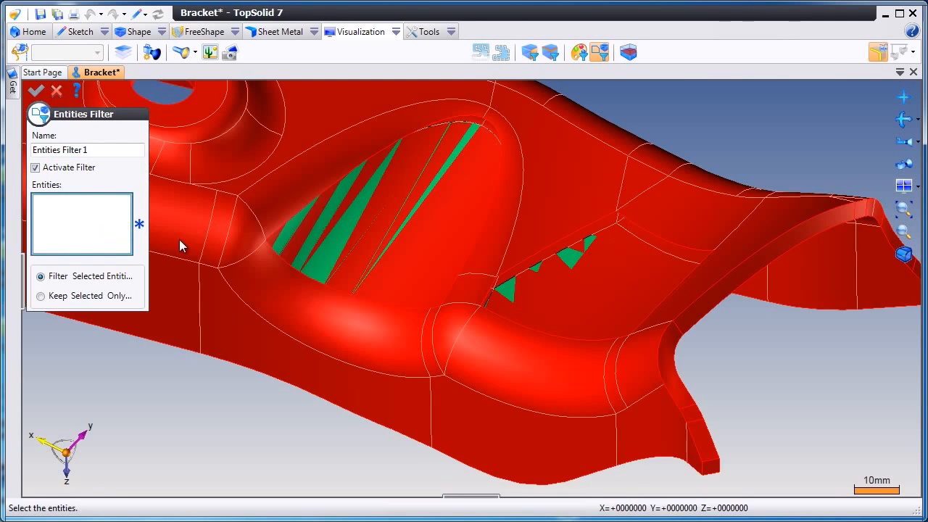
click(182, 242)
right_click(172, 389)
click(182, 395)
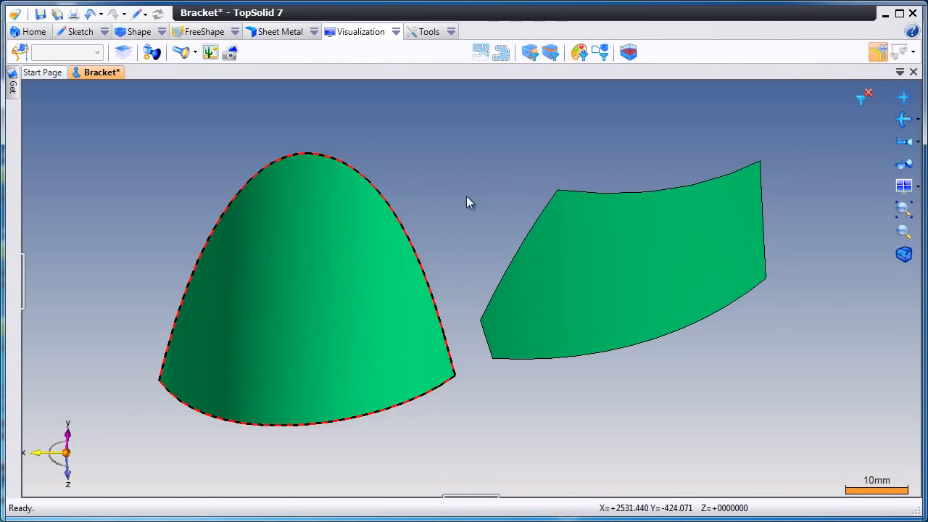
click(866, 96)
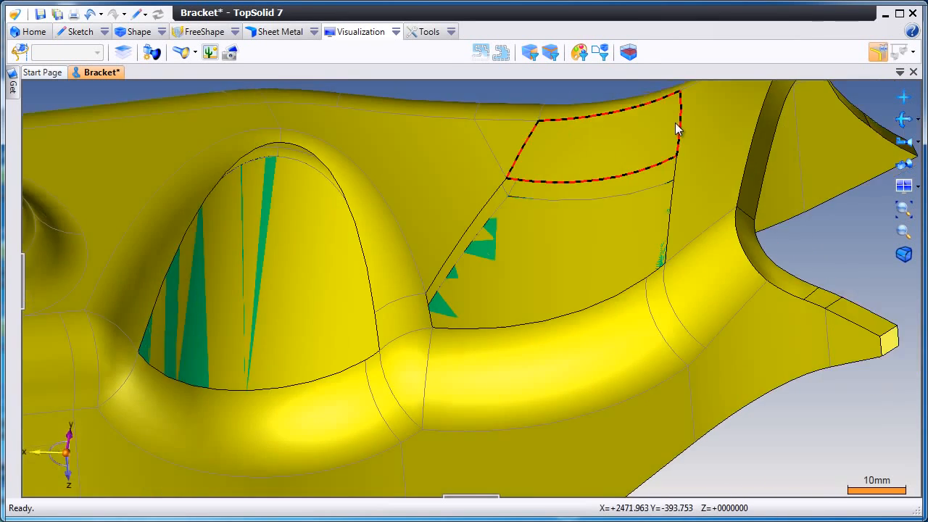
- Measure the length of the short edge across the sheet thickness at the bracket's pointed end
right_click(588, 317)
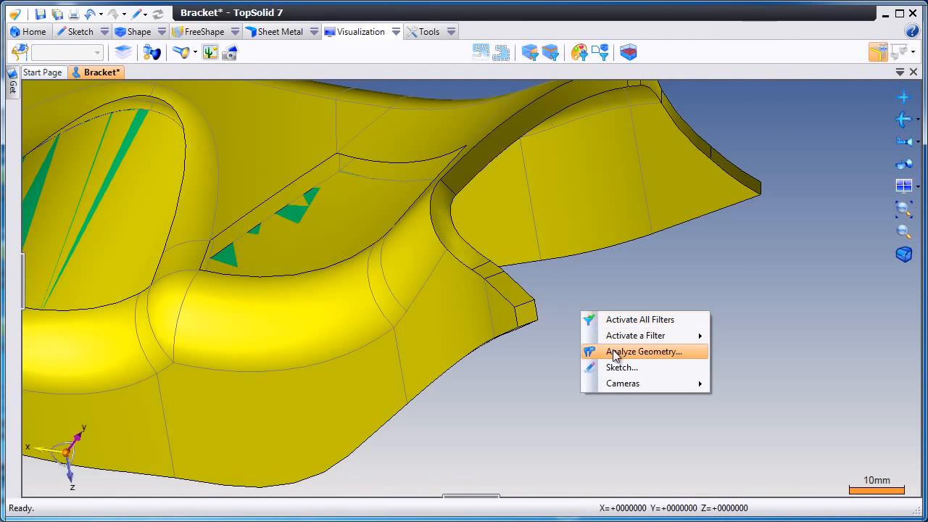
click(616, 351)
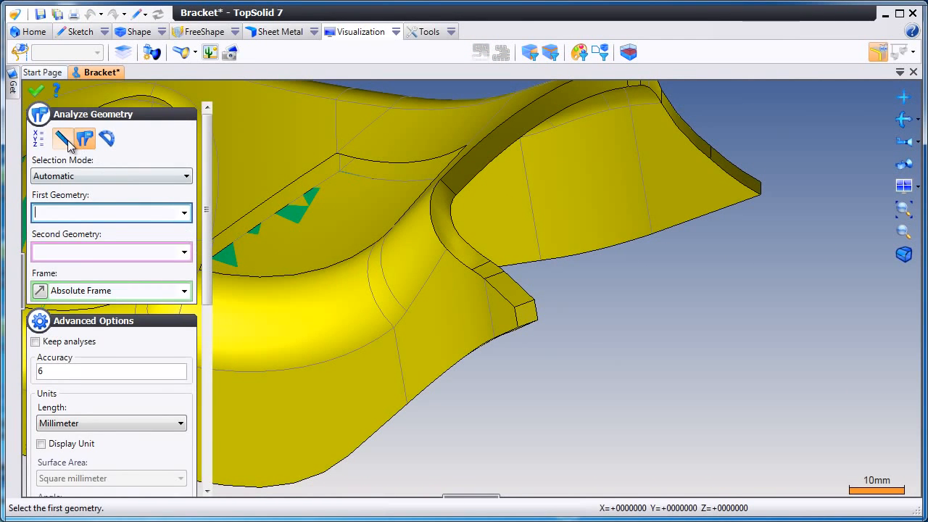
click(68, 143)
scroll(522, 310, up, 2)
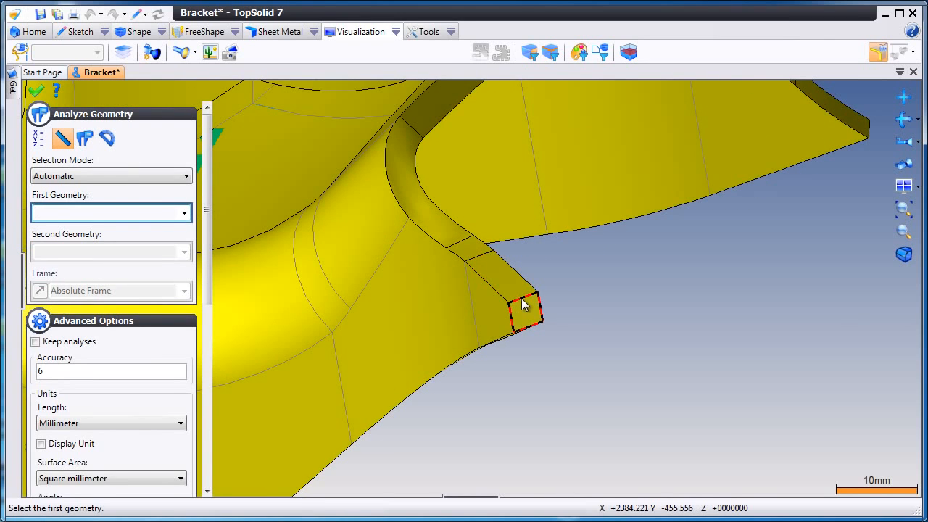
click(523, 304)
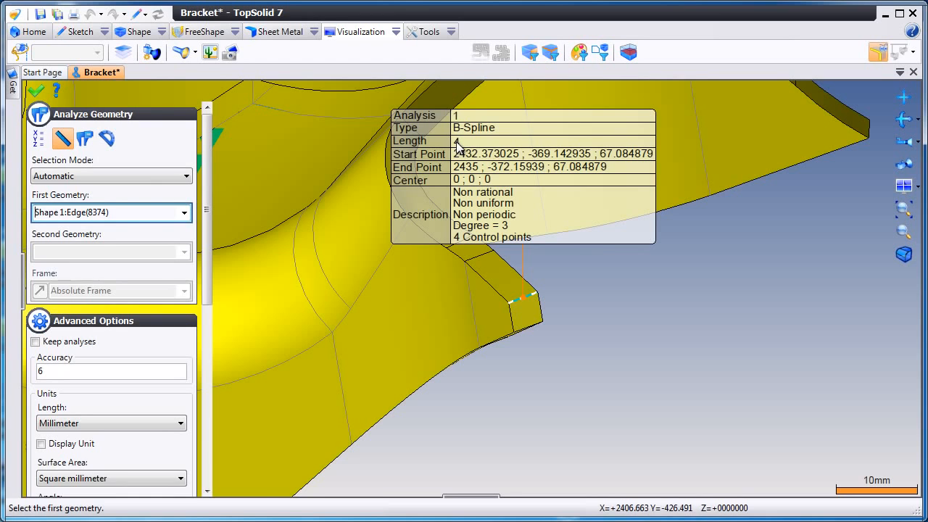
key(Escape)
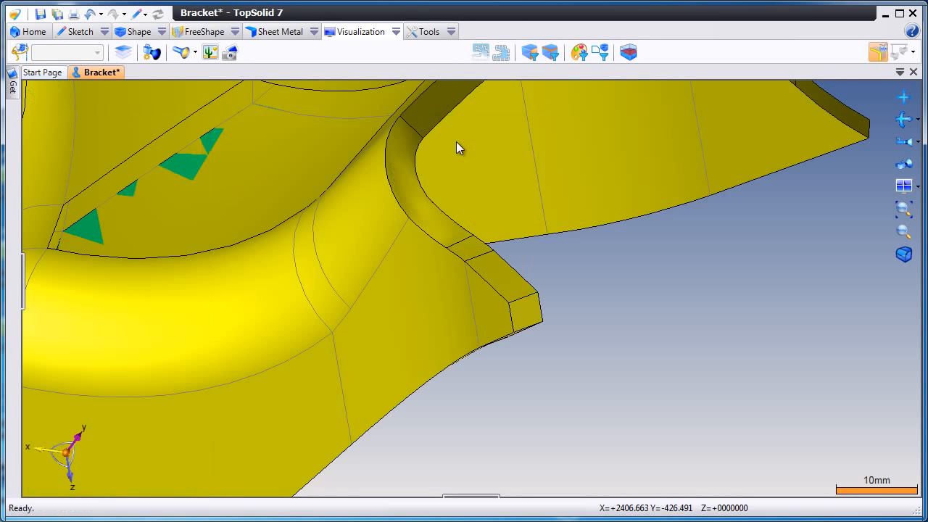
- Reactivate the entities filter that hides the bracket to isolate the two copied green faces
right_click(662, 298)
mouse_move(701, 327)
click(812, 322)
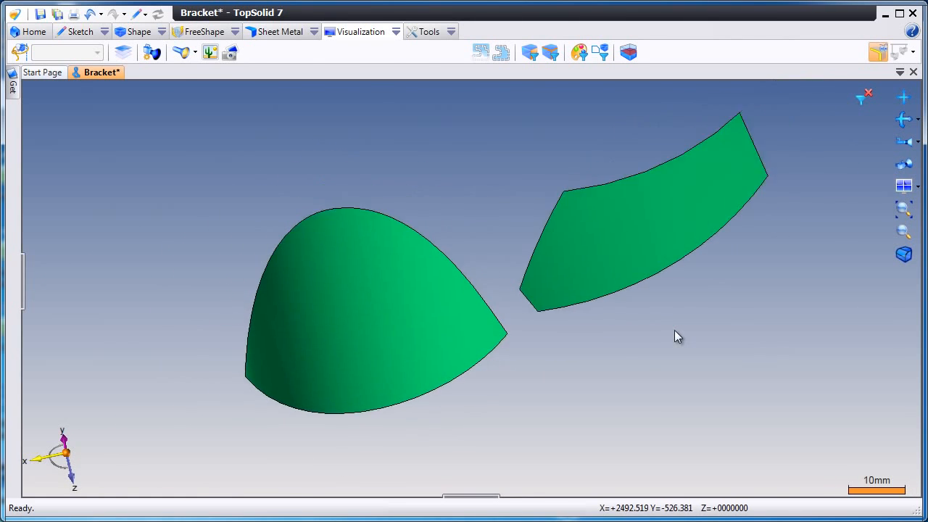
- Offset the rounded triangular green face by 4 mm in the inverted direction
click(138, 31)
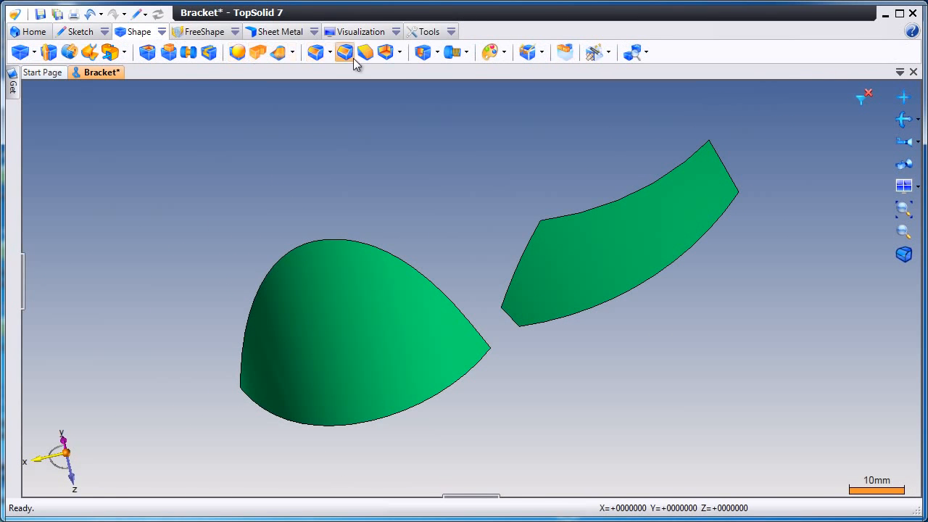
click(400, 52)
click(408, 119)
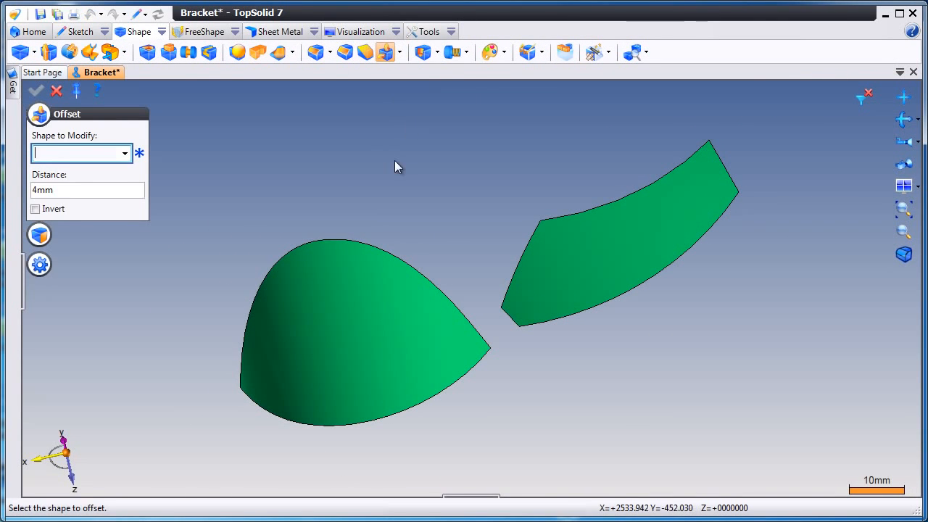
click(336, 292)
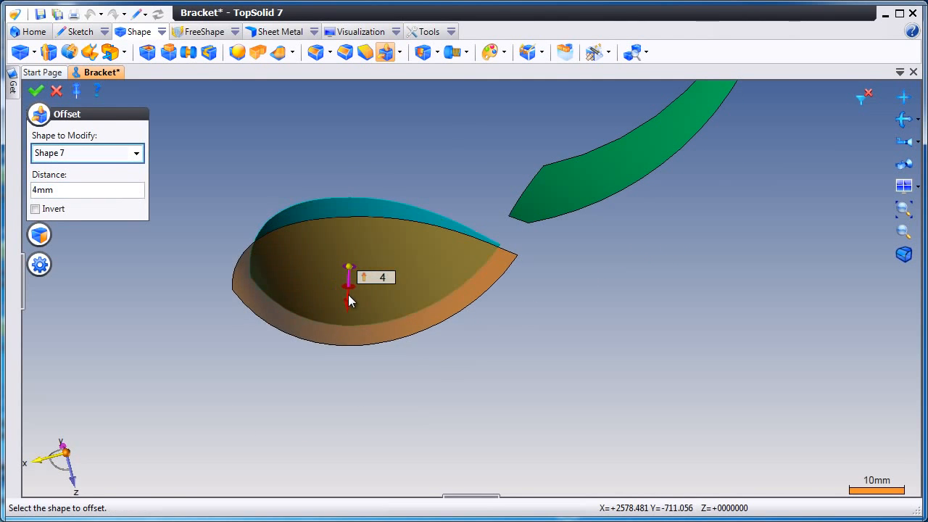
click(349, 297)
drag(358, 210, 257, 190)
middle_drag(256, 184, 286, 191)
click(349, 235)
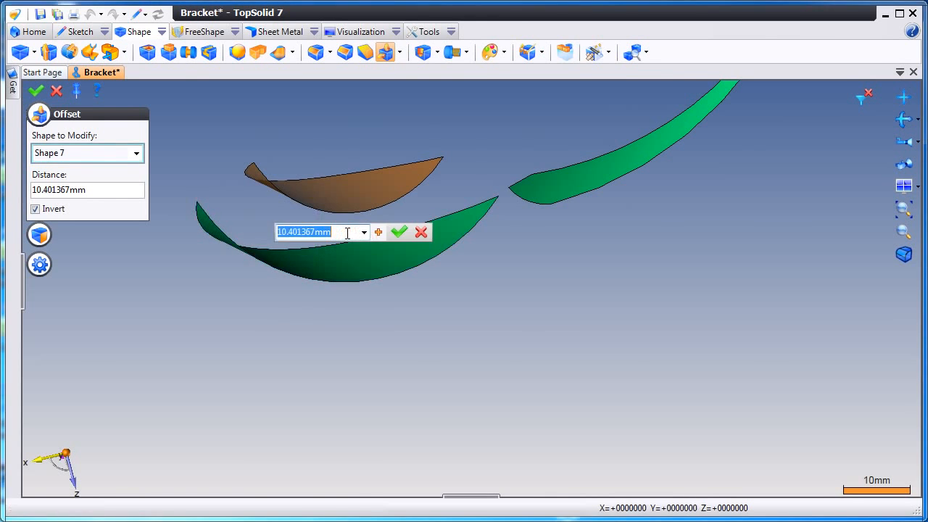
text(4)
key(Return)
- Offset the four-sided green face by 4 mm in the inverted direction, and finish the Offset command
middle_drag(337, 232, 408, 239)
click(448, 268)
right_click(408, 239)
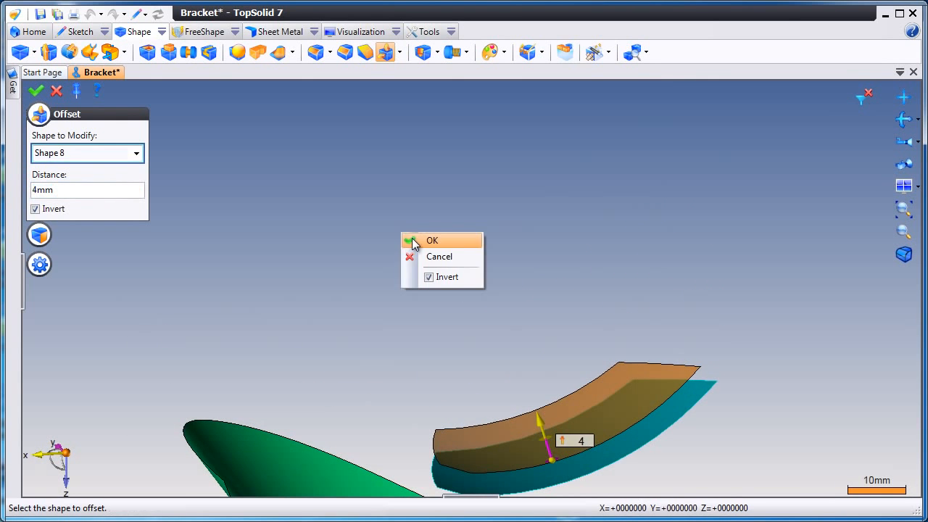
click(414, 239)
scroll(413, 238, down, 3)
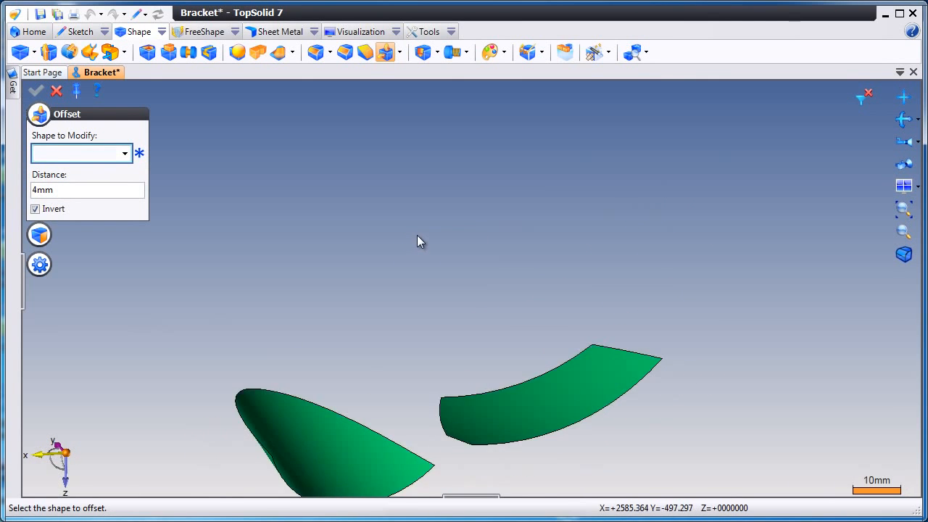
click(56, 91)
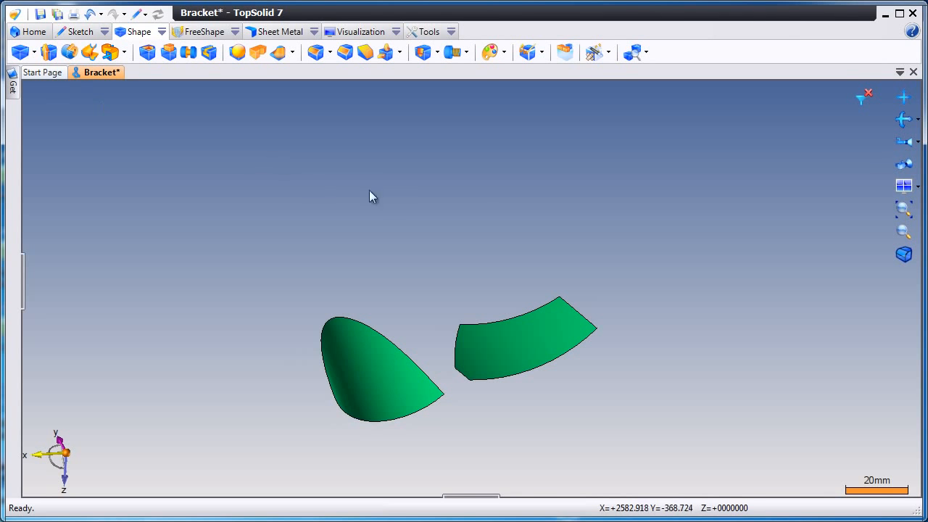
- Deactivate the entities filter and sew both offset green faces to the bracket with 0.01 mm tolerance
click(868, 99)
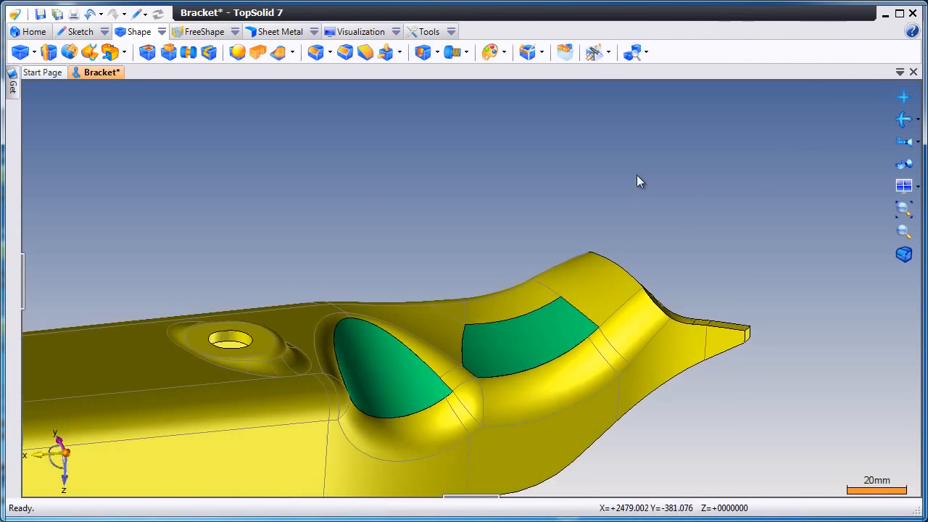
click(527, 51)
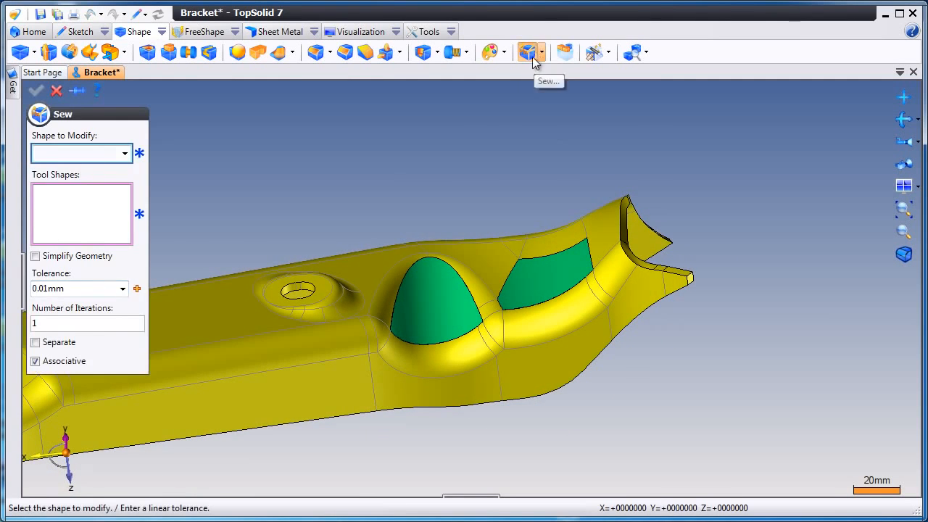
click(523, 265)
click(524, 265)
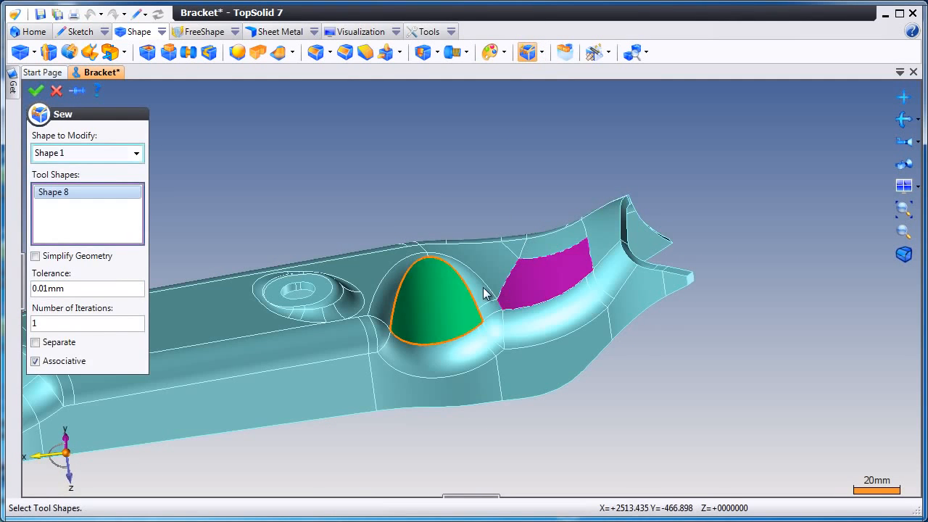
click(442, 295)
scroll(424, 194, down, 5)
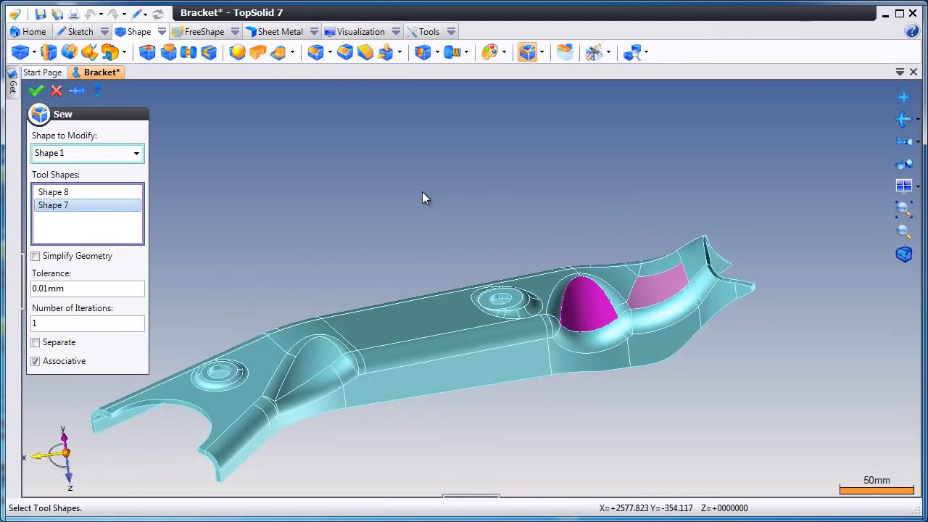
click(34, 94)
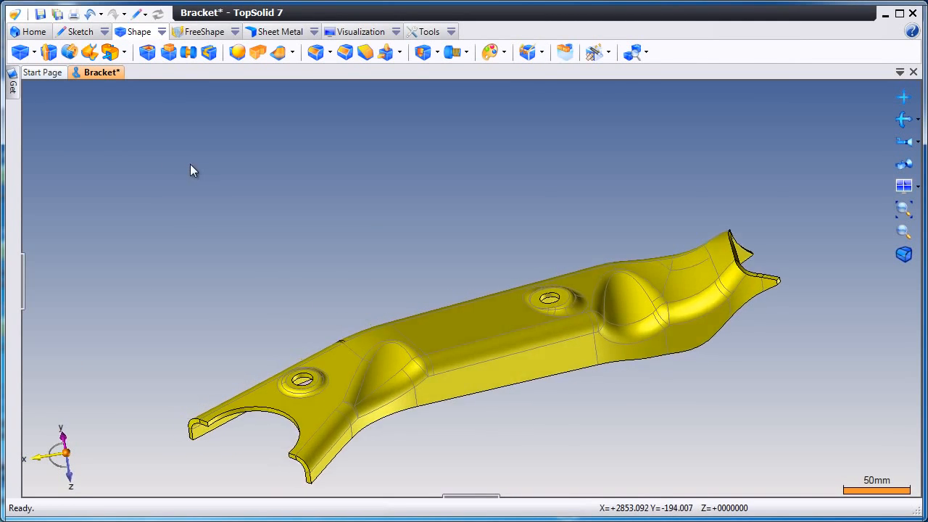